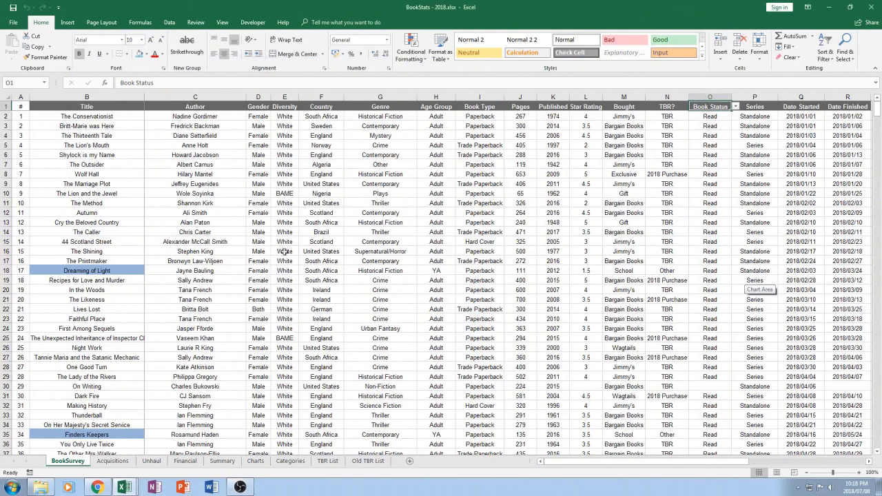
Scroll through the book list and highlight its Title, Author and Gender columns
{"action": "scroll", "coordinate": [281, 250], "scroll_direction": "down", "scroll_amount": 9}
{"action": "scroll", "coordinate": [281, 250], "scroll_direction": "down", "scroll_amount": 3}
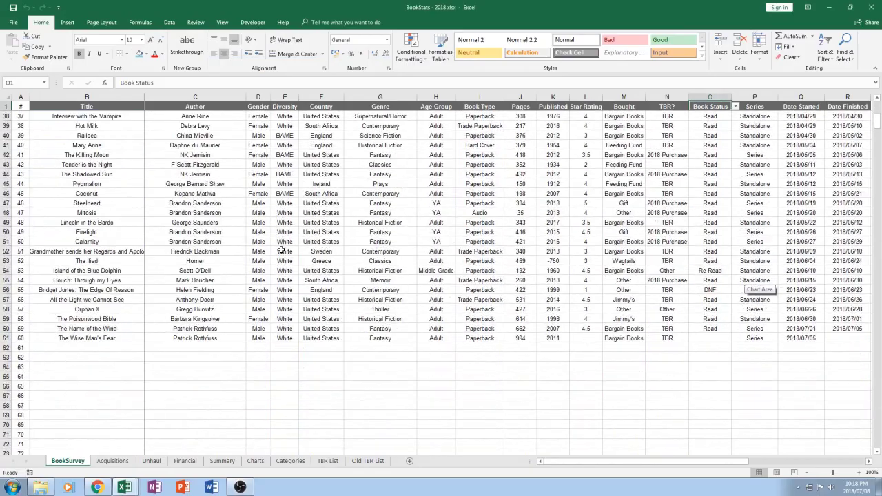
{"action": "scroll", "coordinate": [281, 249], "scroll_direction": "up", "scroll_amount": 7}
{"action": "scroll", "coordinate": [281, 250], "scroll_direction": "up", "scroll_amount": 1}
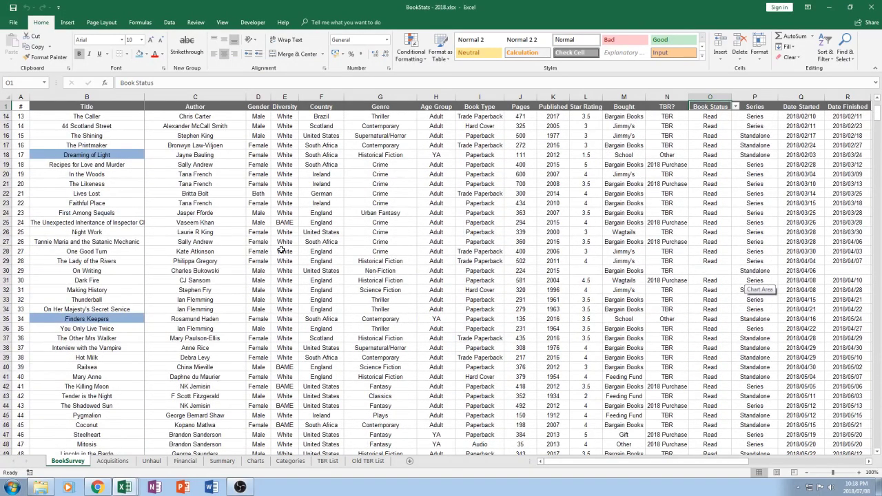
{"action": "scroll", "coordinate": [281, 250], "scroll_direction": "up", "scroll_amount": 4}
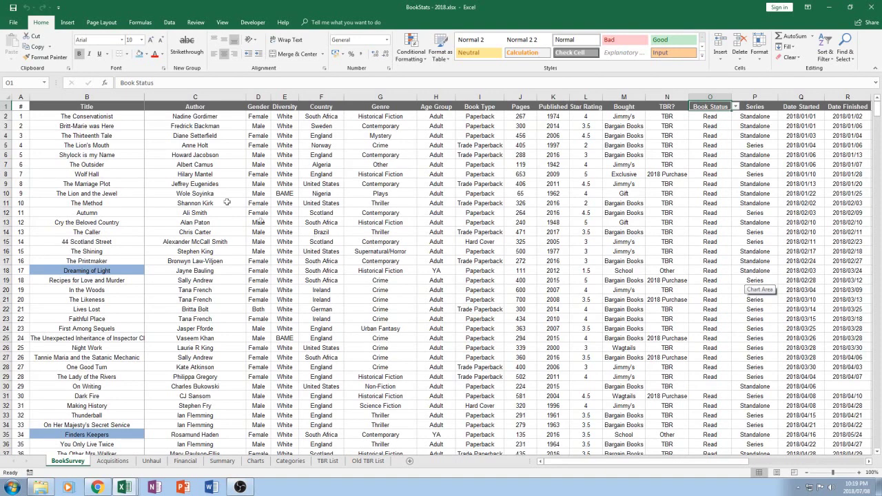
{"action": "left_click", "coordinate": [106, 105]}
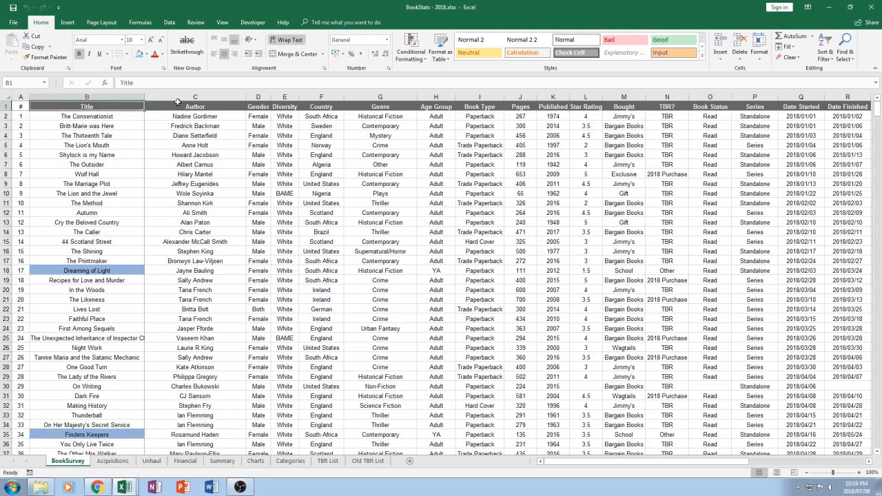
{"action": "left_click", "coordinate": [213, 108]}
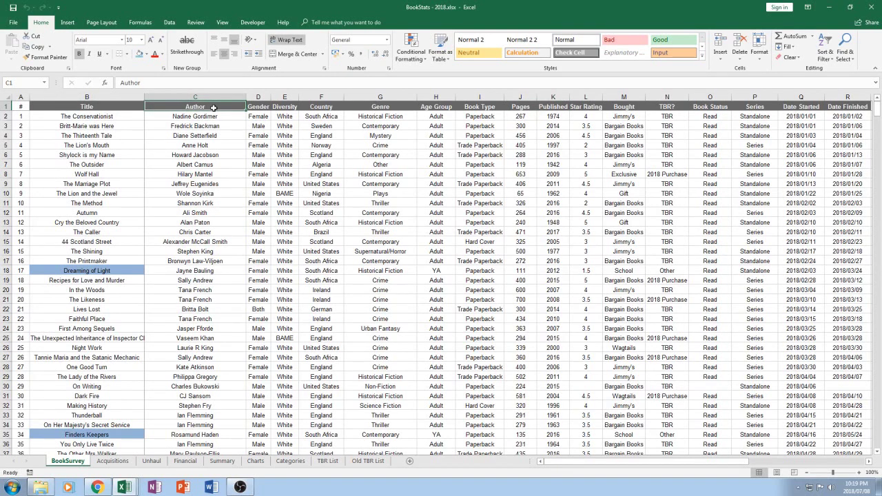
{"action": "left_click", "coordinate": [257, 107]}
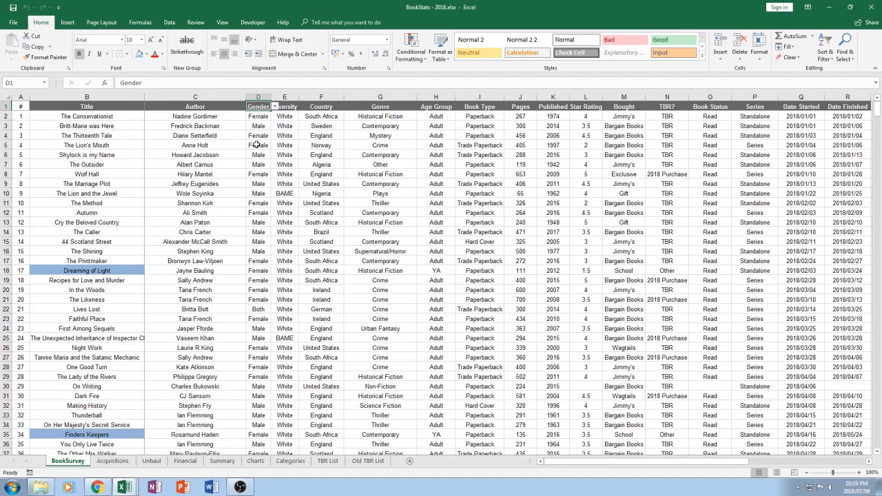
On the Acquisitions sheet, select the Heartstone, Revelation, Firefight and Steelheart titles
{"action": "left_click", "coordinate": [112, 461]}
{"action": "scroll", "coordinate": [239, 189], "scroll_direction": "down", "scroll_amount": 8}
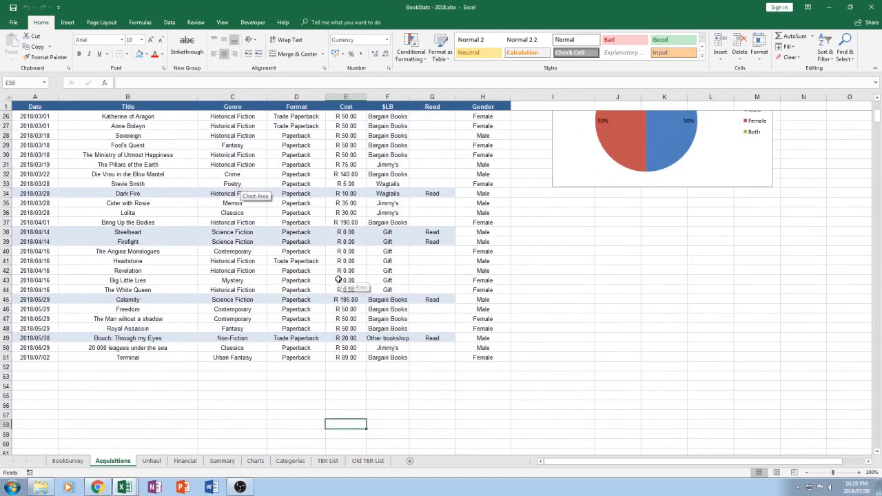
{"action": "scroll", "coordinate": [338, 275], "scroll_direction": "up", "scroll_amount": 1}
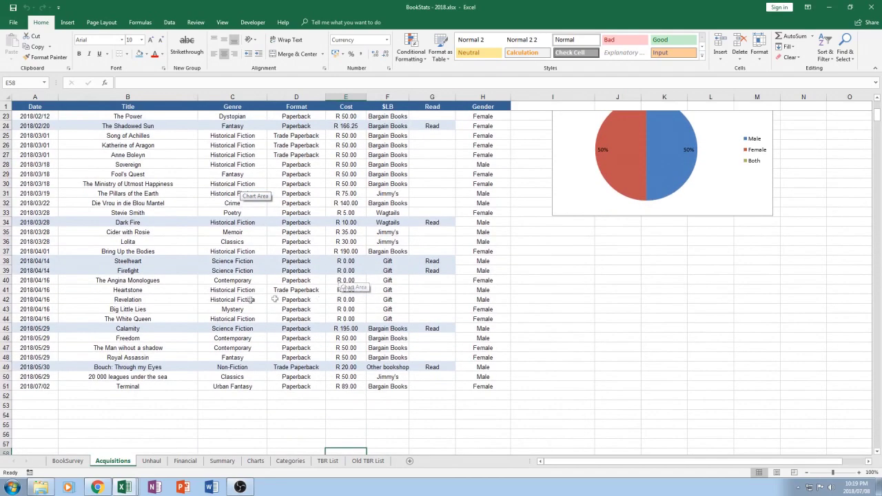
{"action": "left_click", "coordinate": [127, 291]}
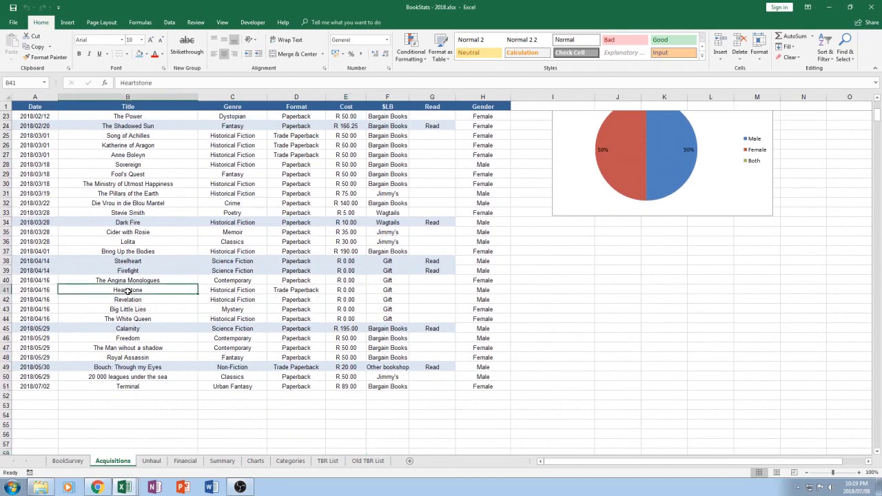
{"action": "left_click_drag", "start_coordinate": [131, 300], "coordinate": [133, 291]}
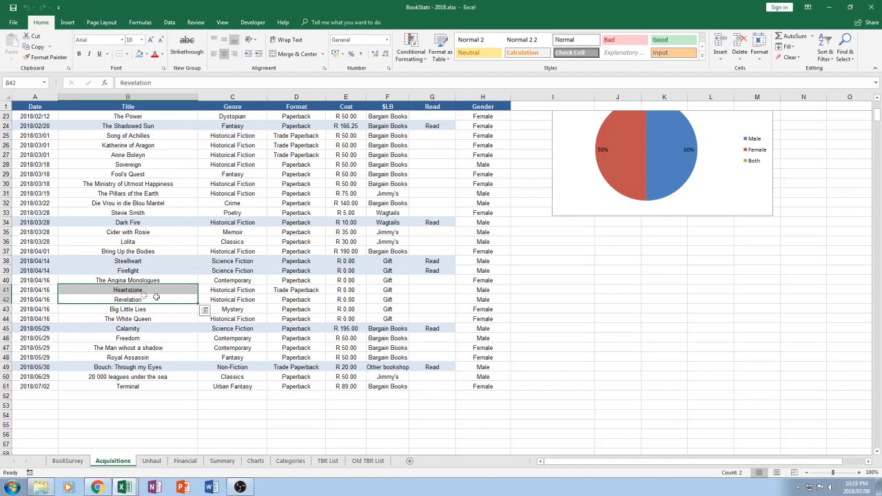
{"action": "left_click", "coordinate": [136, 270]}
{"action": "left_click", "coordinate": [138, 262]}
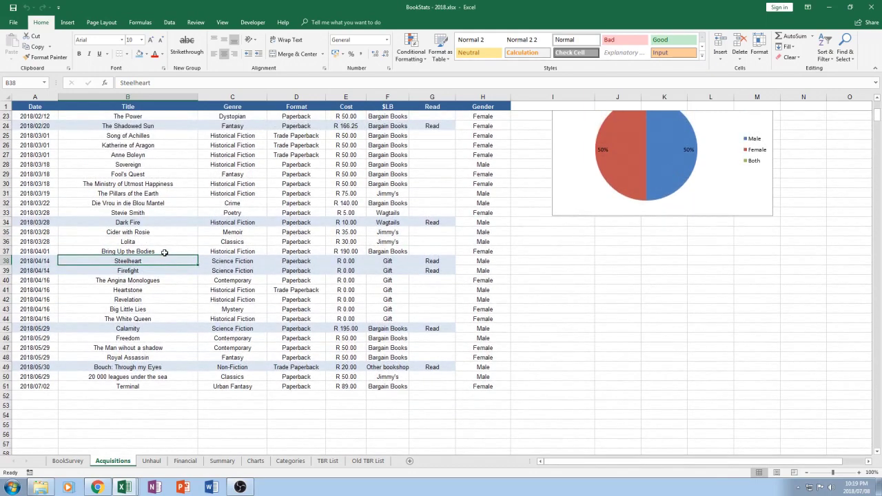
{"action": "scroll", "coordinate": [165, 253], "scroll_direction": "down", "scroll_amount": 2}
{"action": "scroll", "coordinate": [164, 253], "scroll_direction": "up", "scroll_amount": 9}
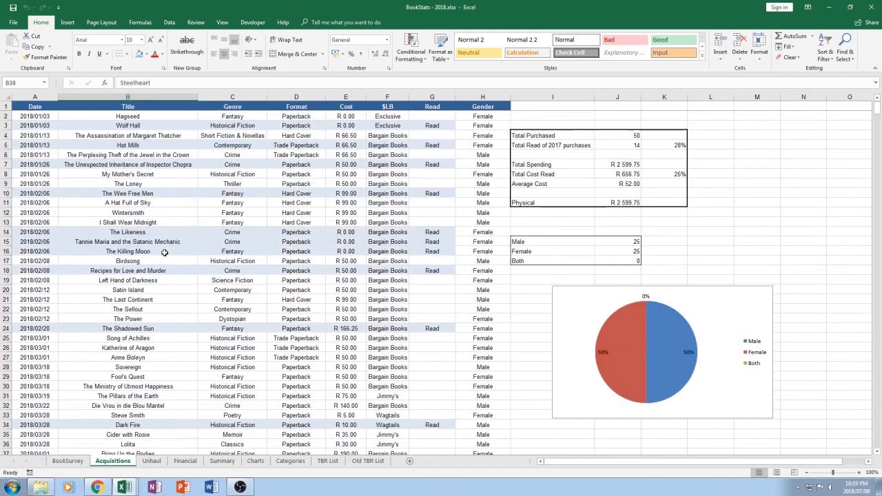
On BookSurvey, highlight the Diversity column and its BAME entries in rows 10 and 25
{"action": "left_click", "coordinate": [80, 465]}
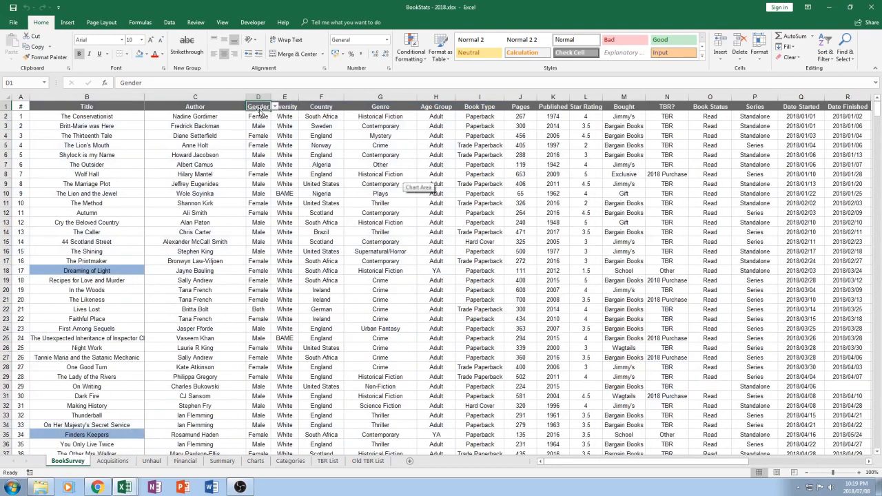
{"action": "left_click", "coordinate": [284, 107]}
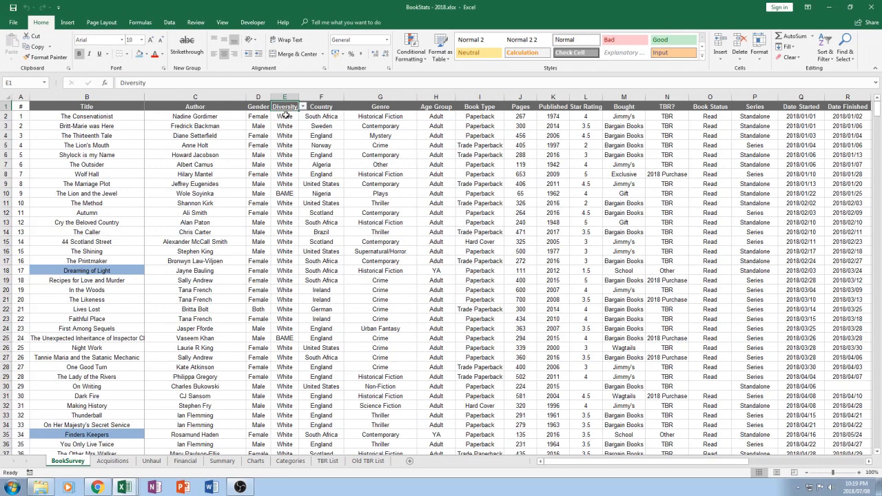
{"action": "mouse_move", "coordinate": [286, 115]}
{"action": "left_mouse_down"}
{"action": "mouse_move", "coordinate": [285, 187]}
{"action": "mouse_move", "coordinate": [282, 123]}
{"action": "left_mouse_up"}
{"action": "left_click", "coordinate": [284, 107]}
{"action": "left_click", "coordinate": [285, 194]}
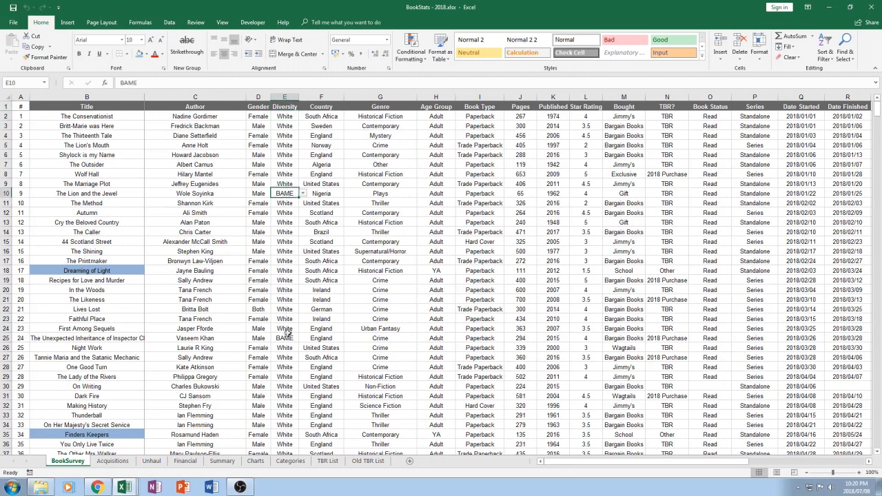
{"action": "left_click", "coordinate": [285, 338]}
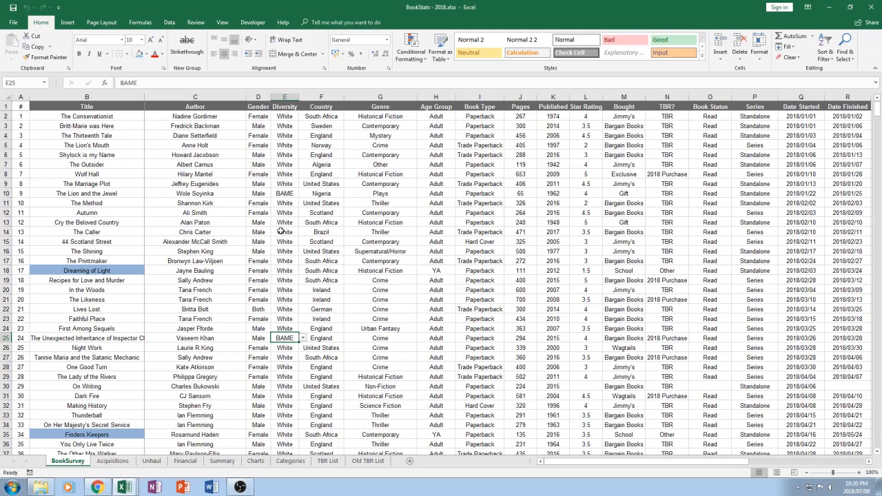
Scroll the survey list, then highlight the Country column
{"action": "scroll", "coordinate": [288, 235], "scroll_direction": "down", "scroll_amount": 3}
{"action": "scroll", "coordinate": [288, 235], "scroll_direction": "down", "scroll_amount": 9}
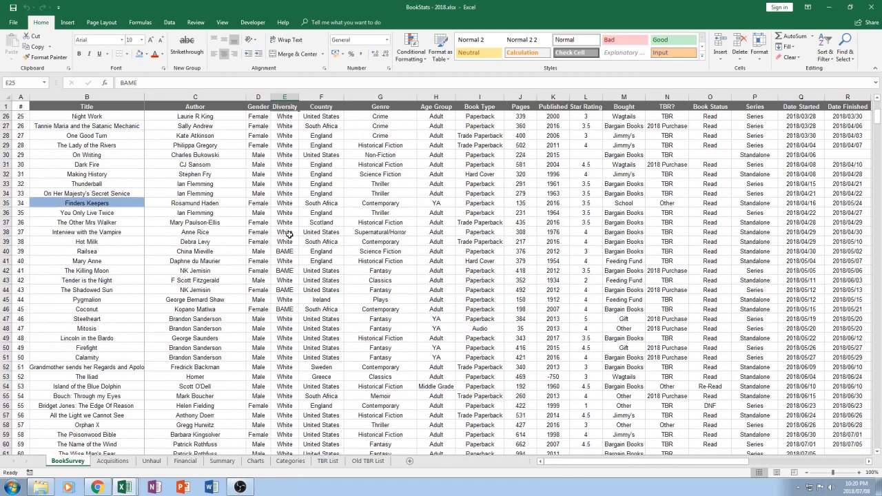
{"action": "scroll", "coordinate": [289, 234], "scroll_direction": "up", "scroll_amount": 12}
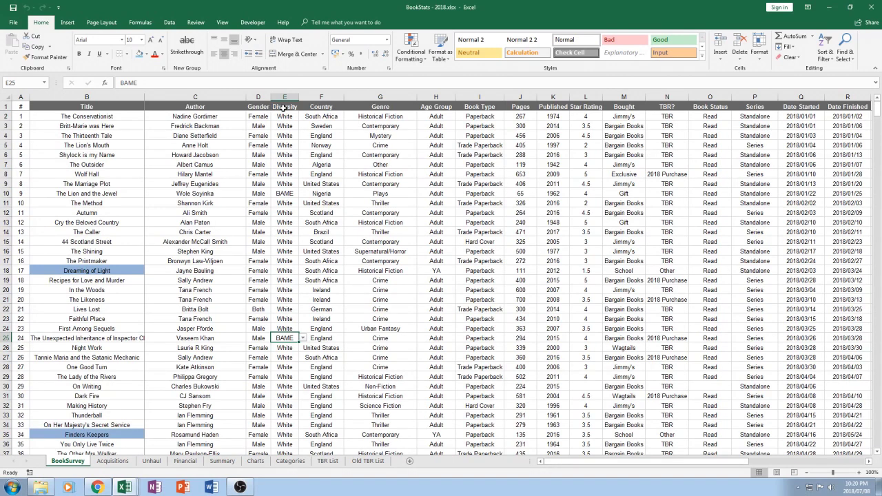
{"action": "left_click", "coordinate": [328, 106]}
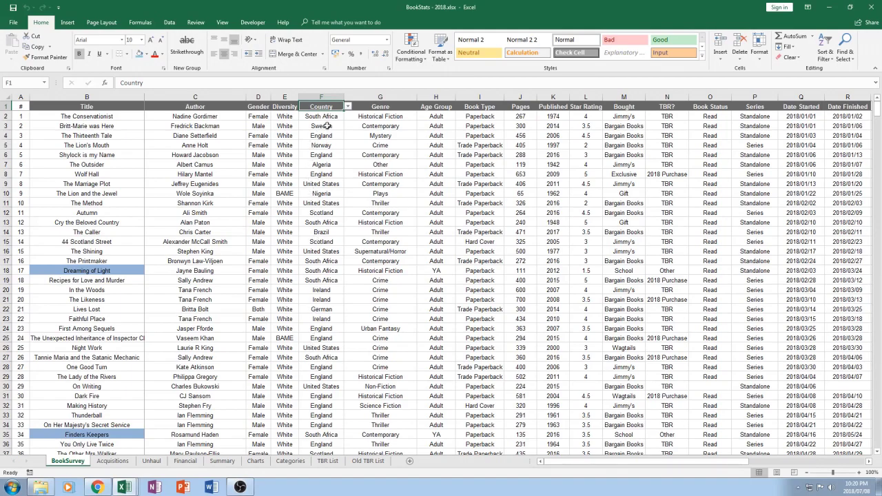
{"action": "scroll", "coordinate": [323, 116], "scroll_direction": "down", "scroll_amount": 4}
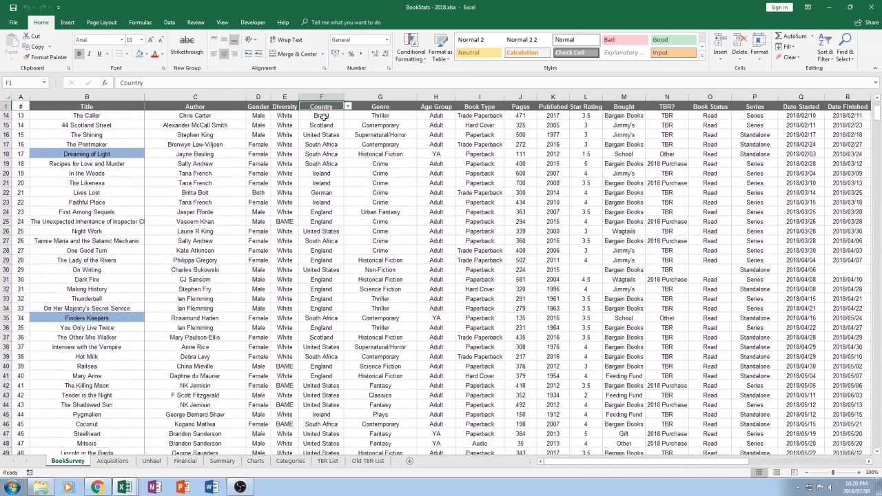
{"action": "scroll", "coordinate": [323, 117], "scroll_direction": "down", "scroll_amount": 4}
{"action": "scroll", "coordinate": [322, 114], "scroll_direction": "down", "scroll_amount": 3}
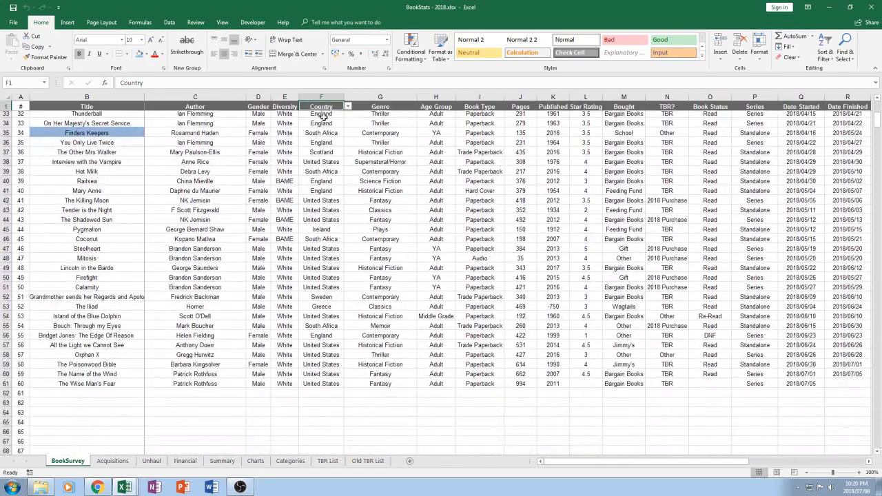
{"action": "scroll", "coordinate": [319, 269], "scroll_direction": "up", "scroll_amount": 11}
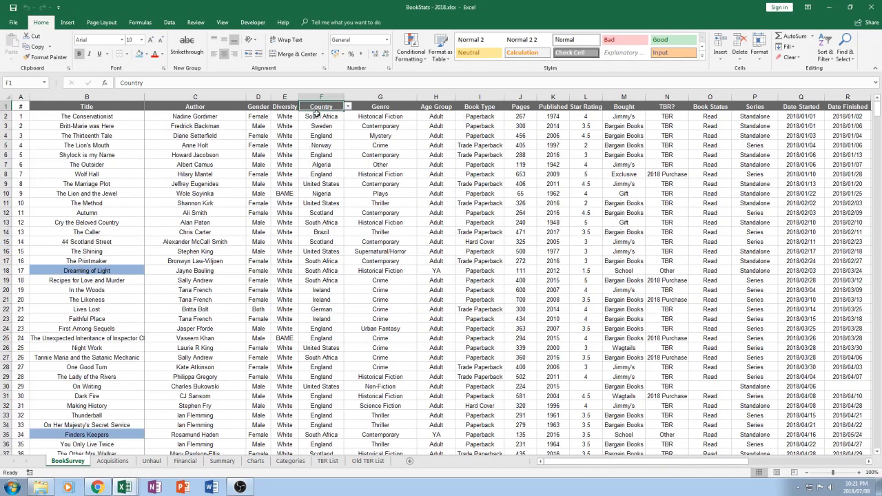
{"action": "left_click", "coordinate": [372, 107]}
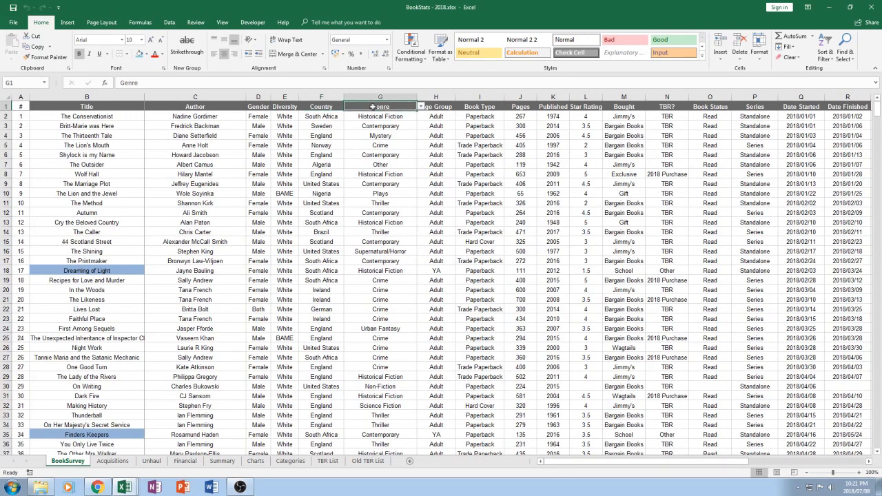
{"action": "left_click", "coordinate": [439, 107]}
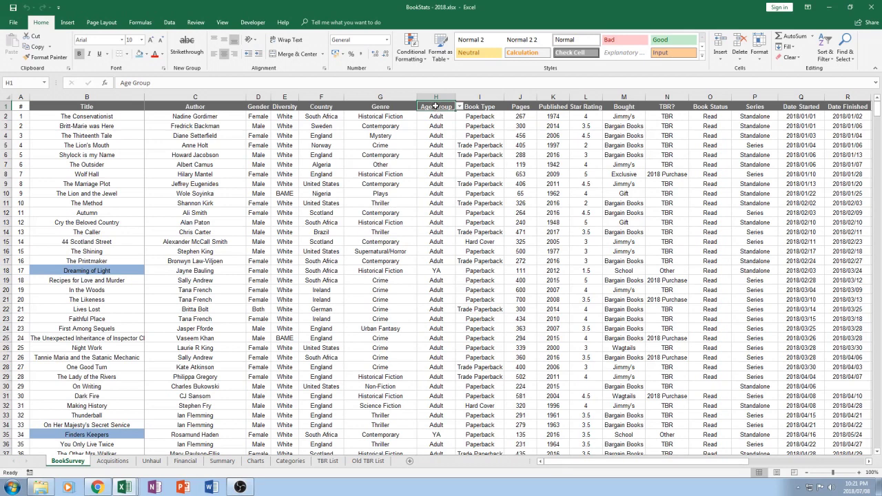
{"action": "left_click", "coordinate": [481, 105]}
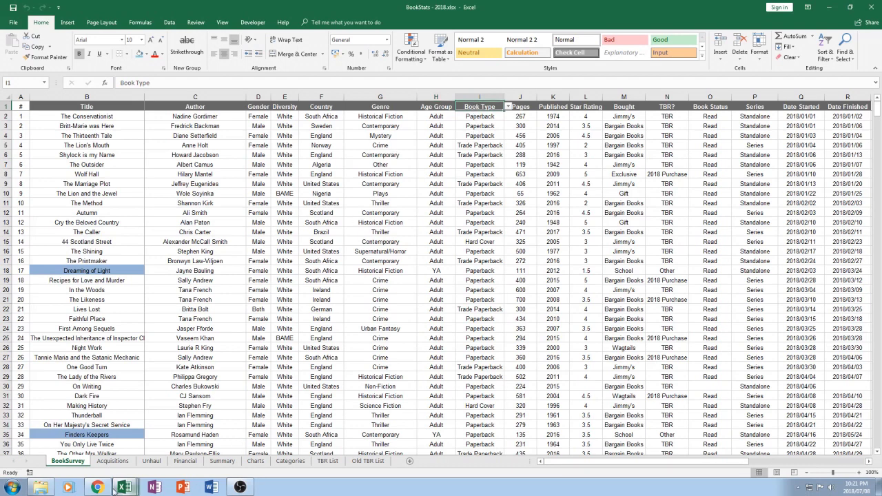
Bring My Complete Library 02 forward and scroll Database Fiction All back to the top
{"action": "mouse_move", "coordinate": [124, 487]}
{"action": "left_click", "coordinate": [262, 443]}
{"action": "scroll", "coordinate": [317, 300], "scroll_direction": "down", "scroll_amount": 20}
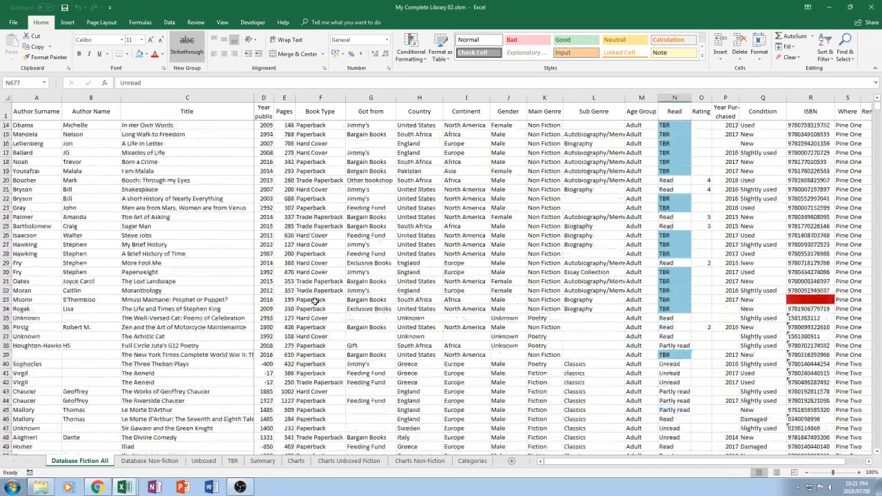
{"action": "scroll", "coordinate": [317, 300], "scroll_direction": "down", "scroll_amount": 20}
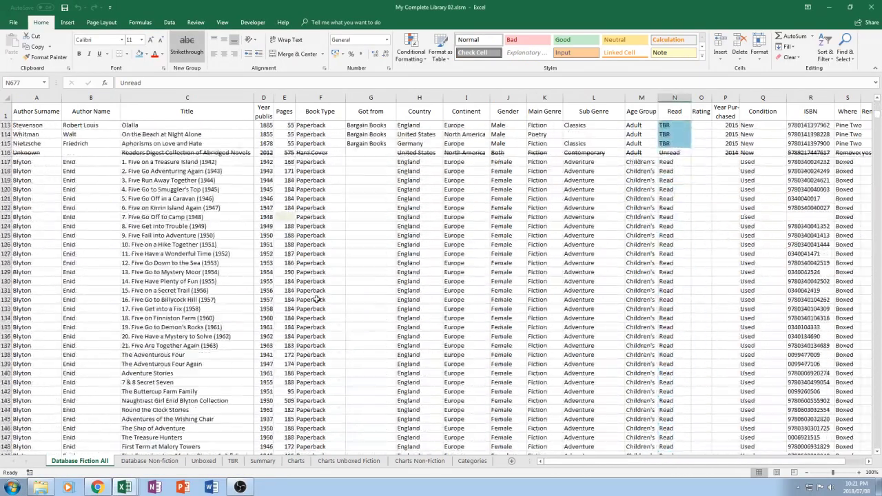
{"action": "scroll", "coordinate": [317, 300], "scroll_direction": "down", "scroll_amount": 12}
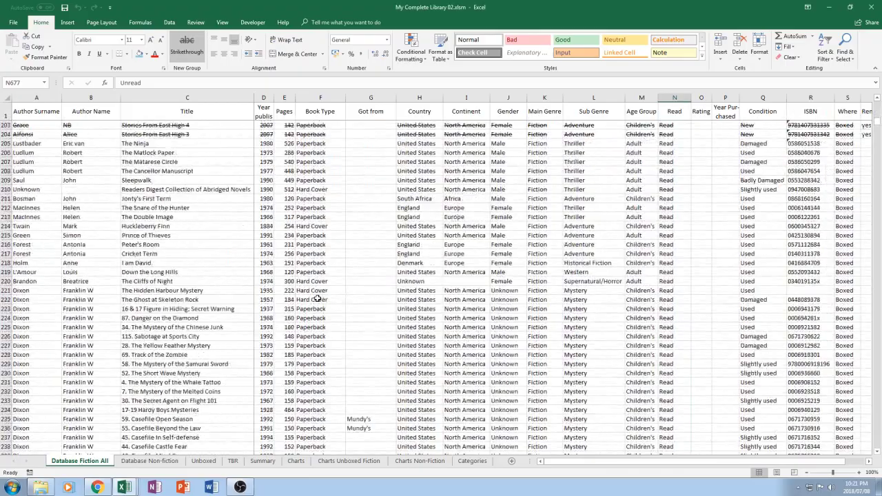
{"action": "scroll", "coordinate": [317, 299], "scroll_direction": "up", "scroll_amount": 20}
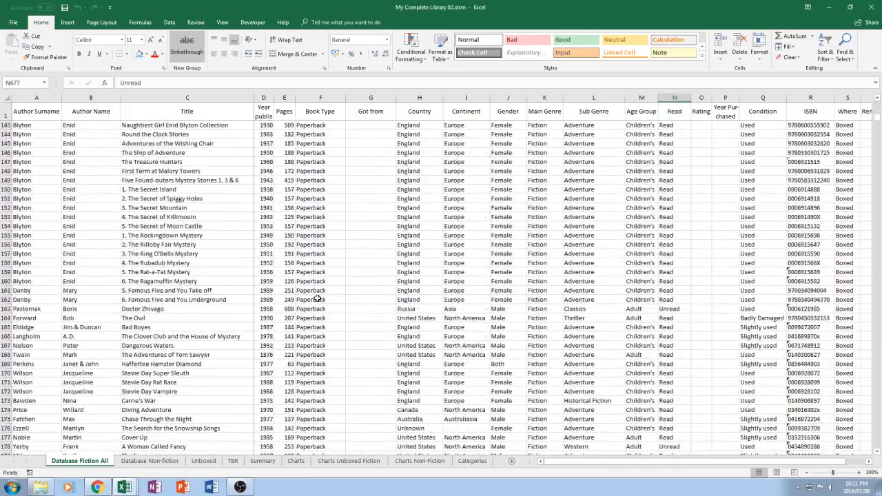
{"action": "scroll", "coordinate": [317, 299], "scroll_direction": "up", "scroll_amount": 20}
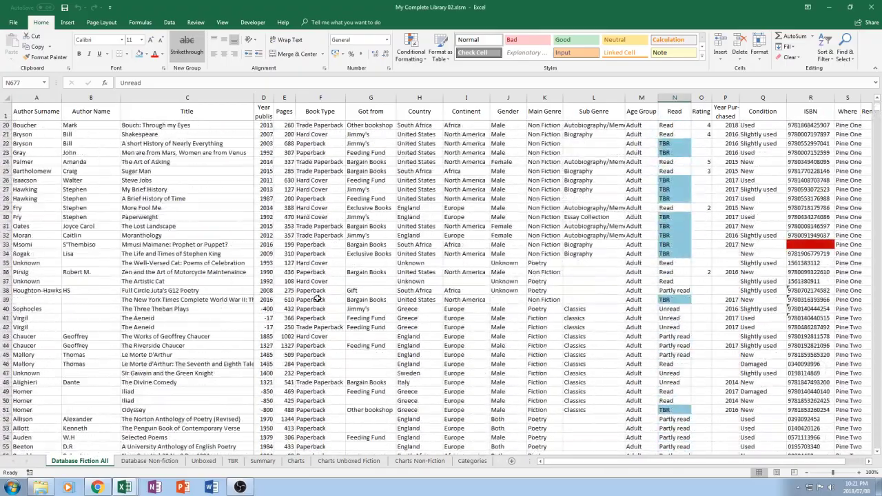
Show the Unboxed sheet's book list down to its last row, 782
{"action": "left_click", "coordinate": [203, 461]}
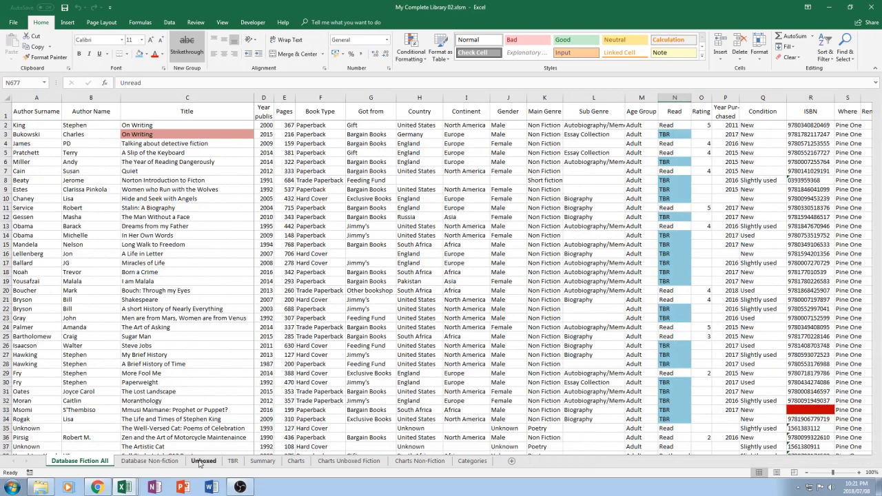
{"action": "scroll", "coordinate": [307, 212], "scroll_direction": "down", "scroll_amount": 20}
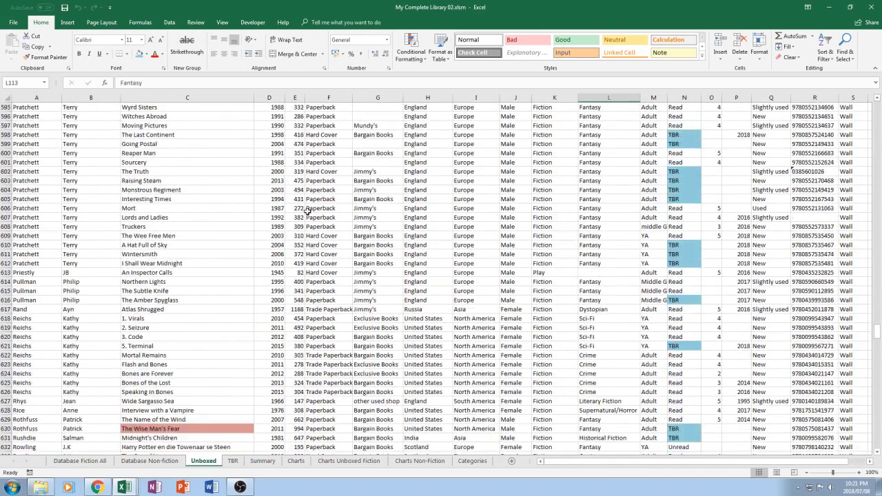
{"action": "scroll", "coordinate": [309, 209], "scroll_direction": "down", "scroll_amount": 20}
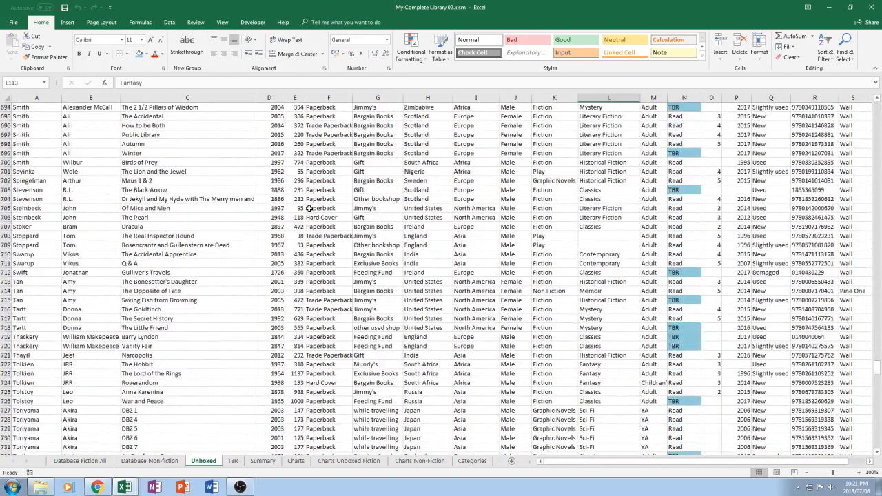
{"action": "scroll", "coordinate": [311, 209], "scroll_direction": "down", "scroll_amount": 5}
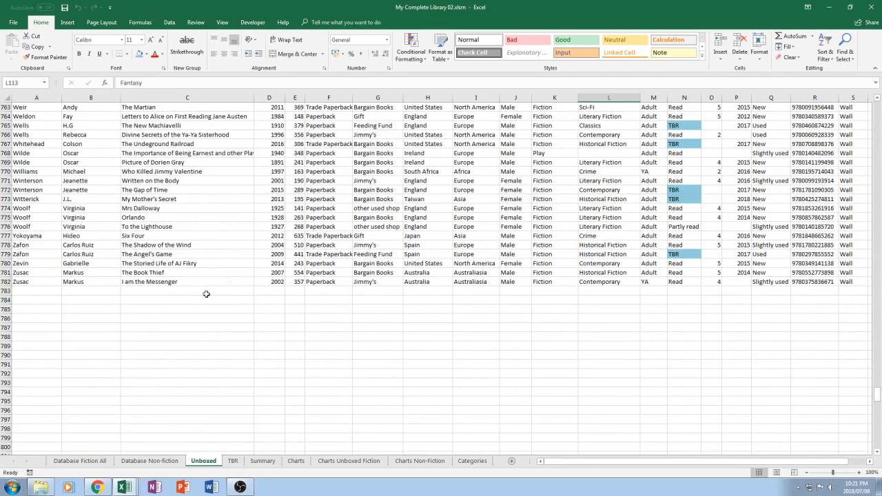
Scroll through the Database Non-fiction sheet, then return to the BookStats 2018 workbook
{"action": "left_click", "coordinate": [147, 461]}
{"action": "scroll", "coordinate": [206, 309], "scroll_direction": "down", "scroll_amount": 17}
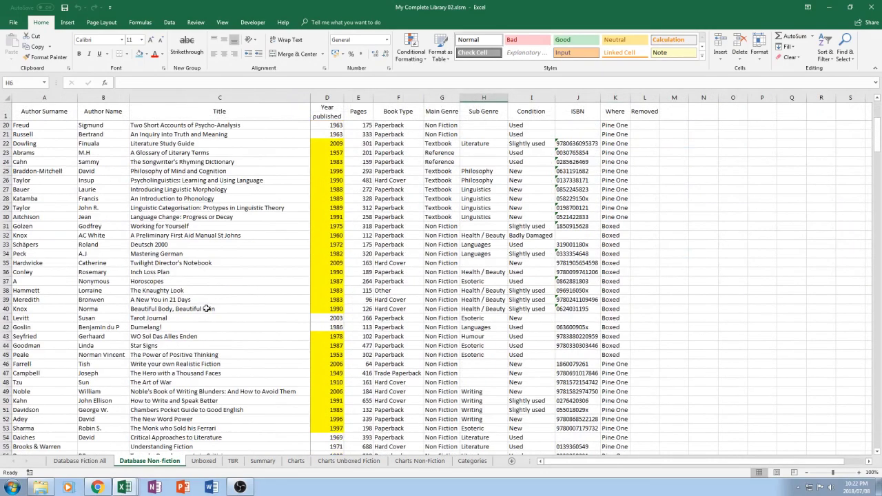
{"action": "scroll", "coordinate": [207, 307], "scroll_direction": "up", "scroll_amount": 5}
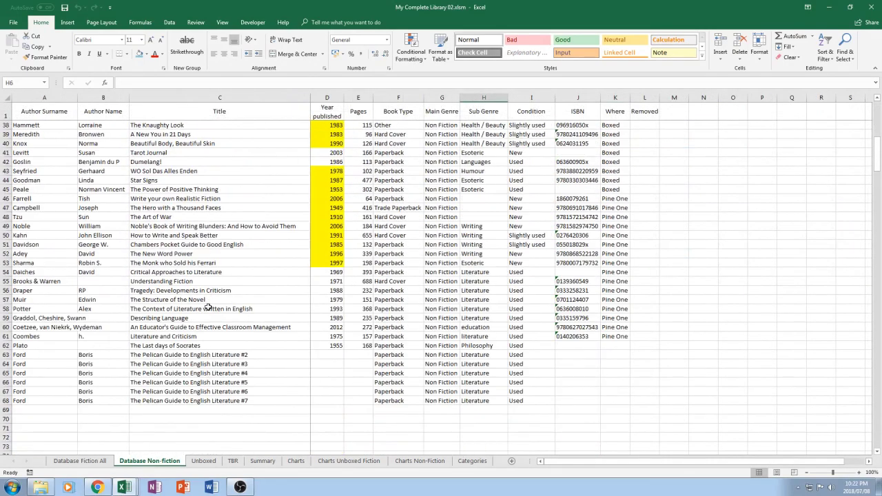
{"action": "scroll", "coordinate": [208, 306], "scroll_direction": "up", "scroll_amount": 1}
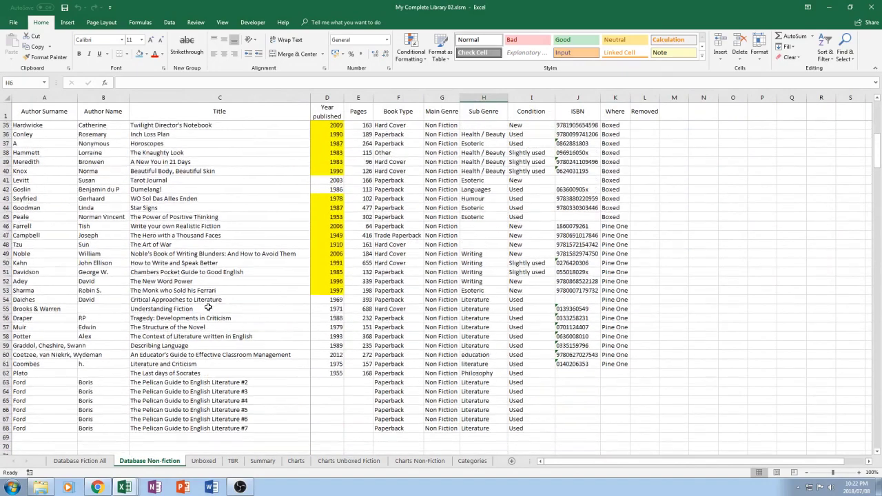
{"action": "scroll", "coordinate": [208, 307], "scroll_direction": "up", "scroll_amount": 11}
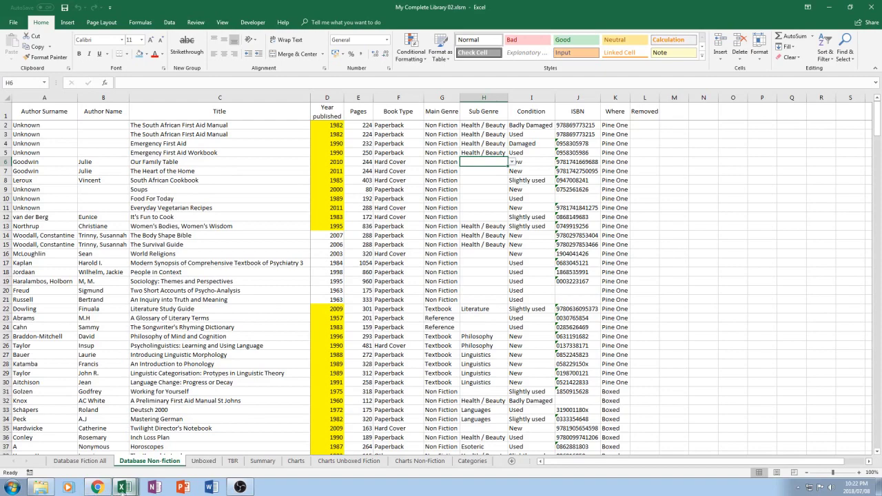
{"action": "mouse_move", "coordinate": [124, 486]}
{"action": "left_click", "coordinate": [80, 453]}
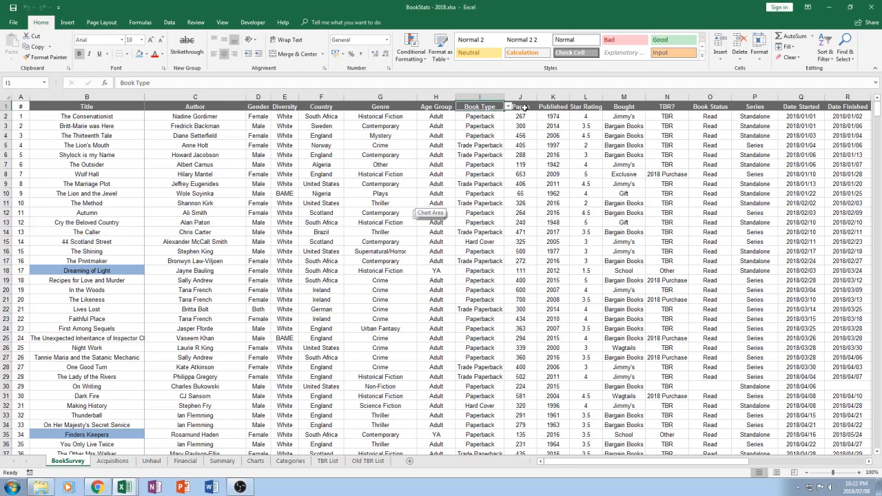
Highlight the Pages, Published, Star Rating, Bought, TBR? and Book Status columns
{"action": "left_click", "coordinate": [524, 108]}
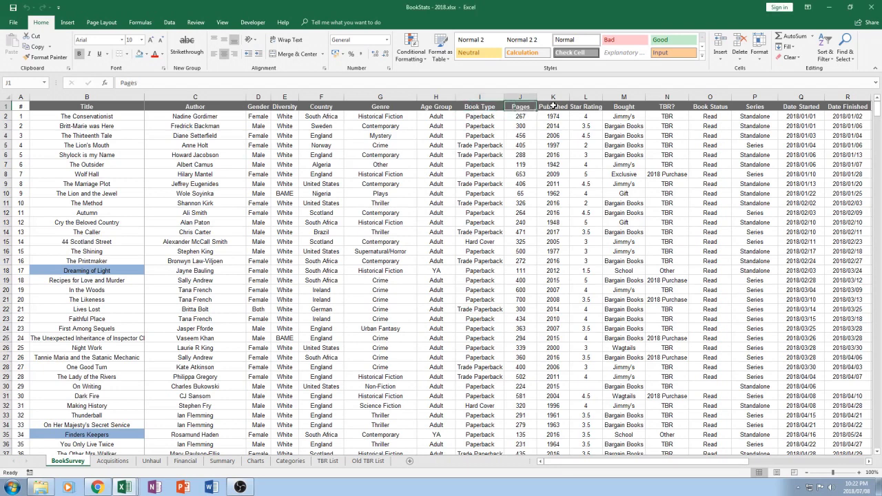
{"action": "left_click", "coordinate": [558, 107]}
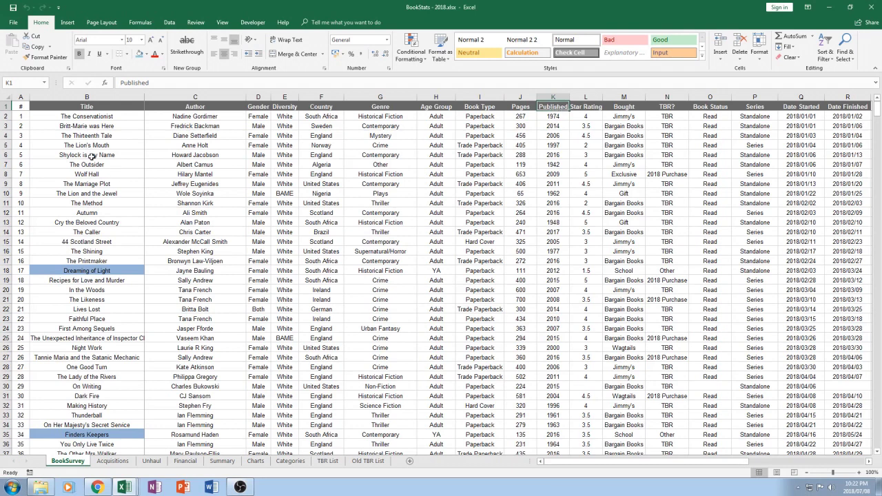
{"action": "left_click", "coordinate": [578, 106]}
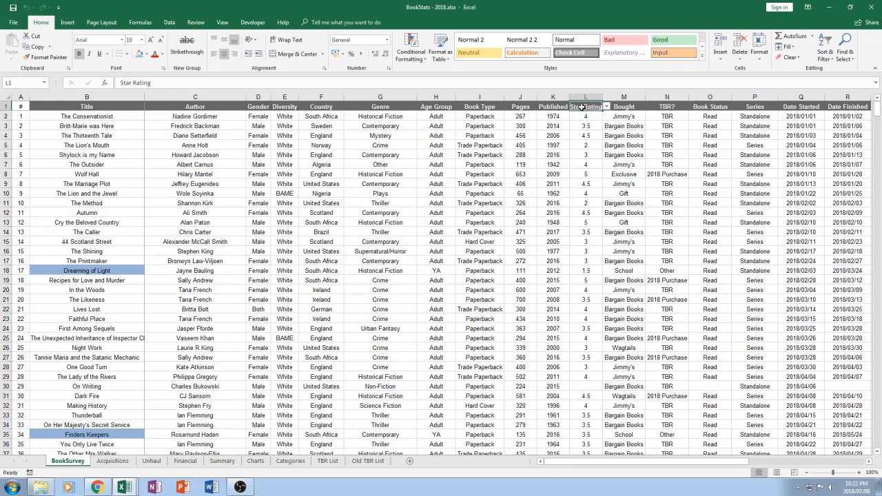
{"action": "left_click", "coordinate": [630, 107]}
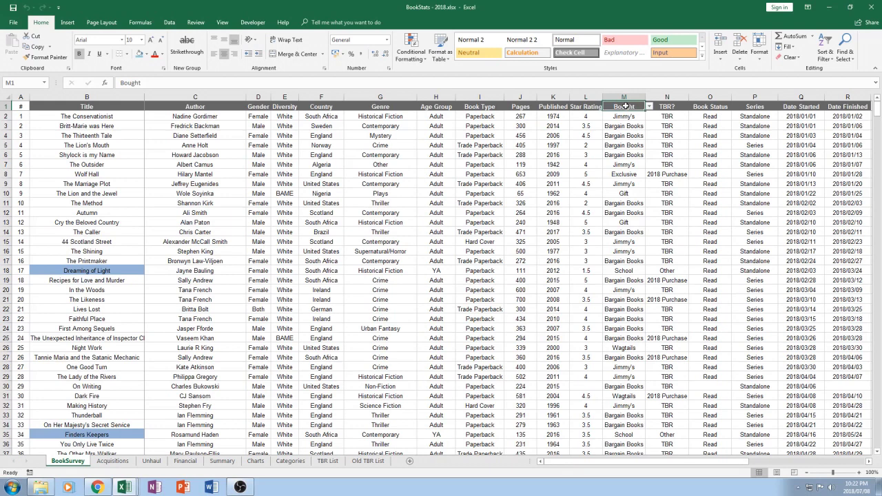
{"action": "left_click", "coordinate": [673, 107]}
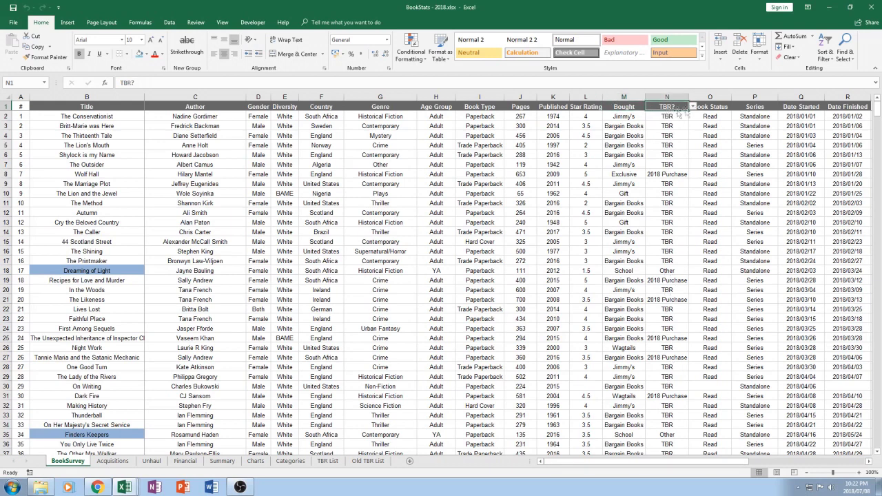
{"action": "left_click", "coordinate": [704, 107]}
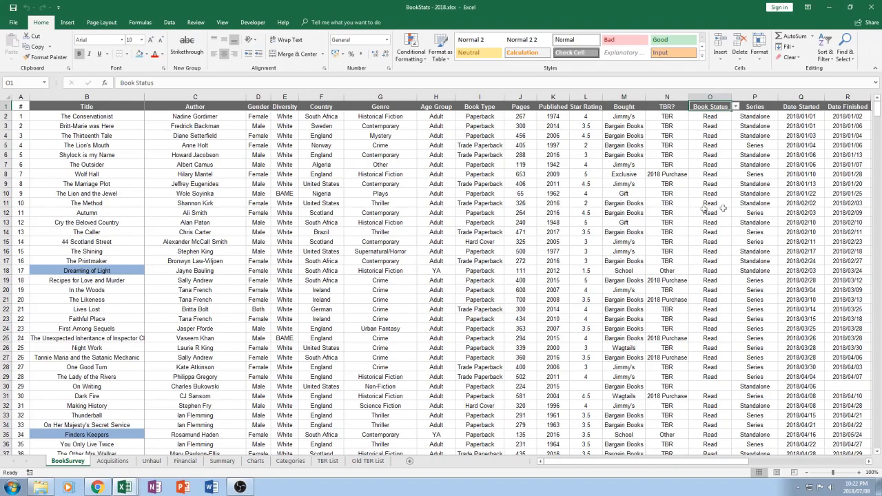
Show the Re-Read status for Island of the Blue Dolphin and DNF for Bridget Jones
{"action": "scroll", "coordinate": [714, 204], "scroll_direction": "down", "scroll_amount": 6}
{"action": "scroll", "coordinate": [714, 205], "scroll_direction": "down", "scroll_amount": 6}
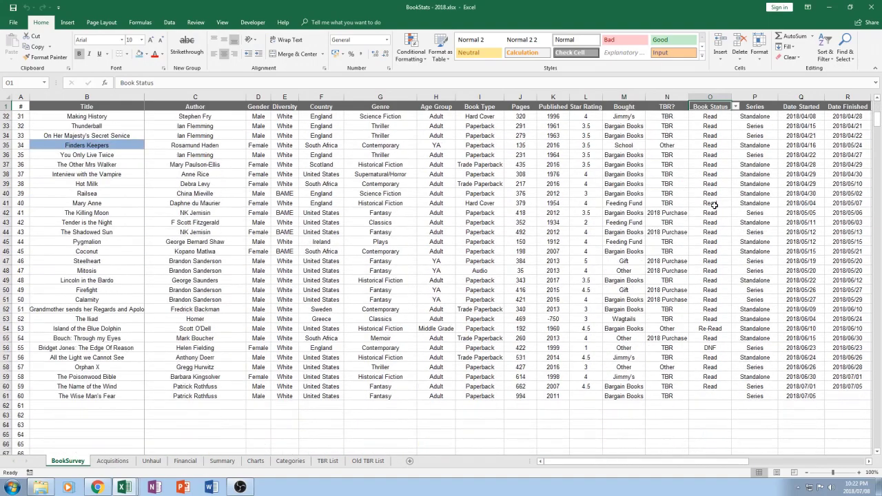
{"action": "left_click", "coordinate": [715, 270]}
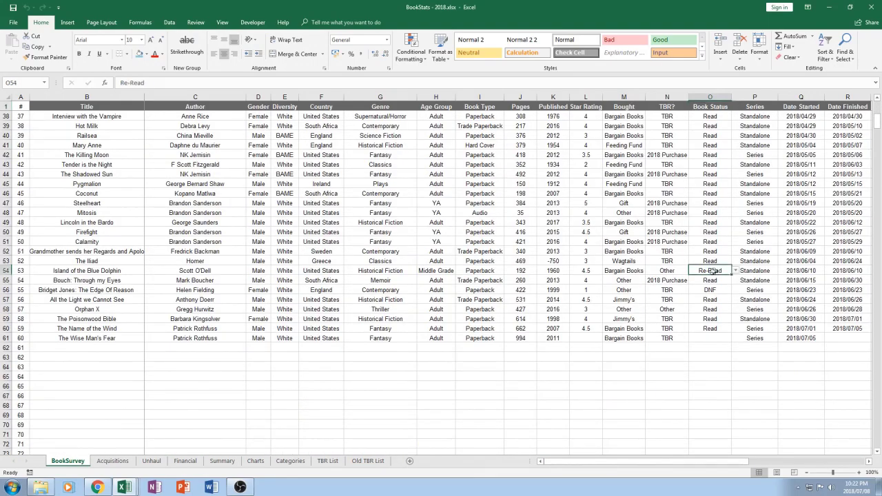
{"action": "left_click", "coordinate": [710, 291]}
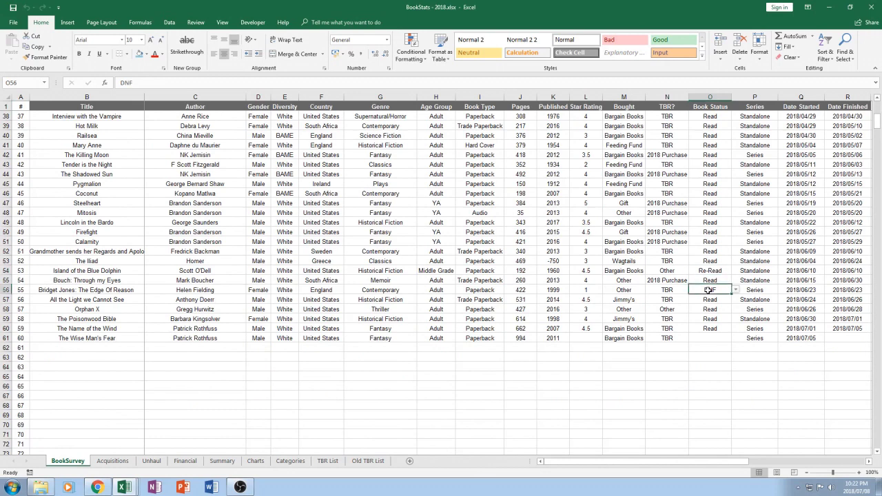
{"action": "left_click", "coordinate": [711, 271]}
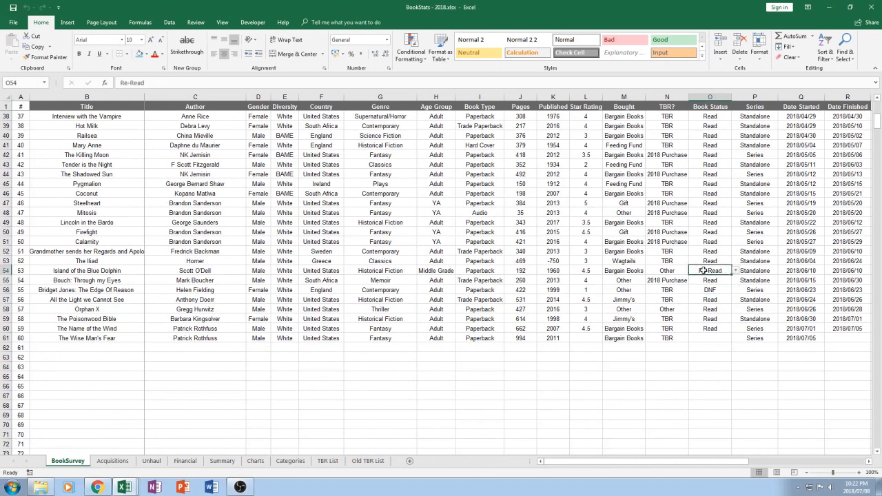
{"action": "scroll", "coordinate": [727, 267], "scroll_direction": "up", "scroll_amount": 3}
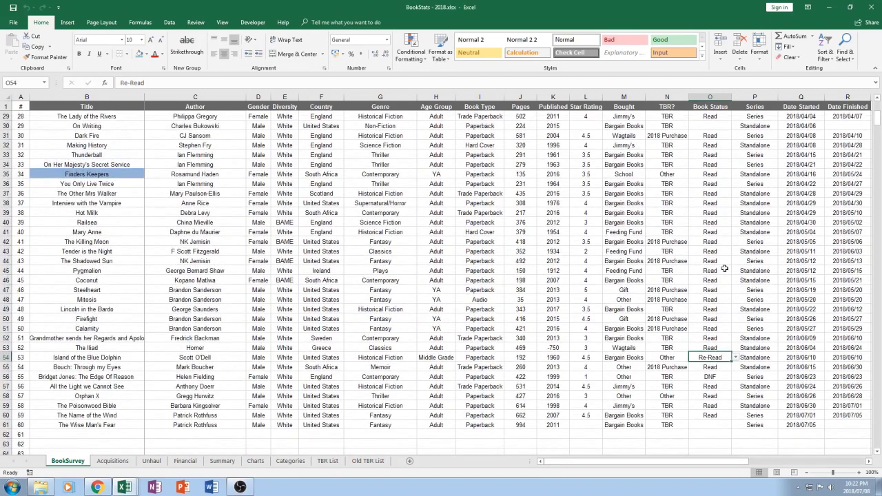
{"action": "scroll", "coordinate": [724, 268], "scroll_direction": "up", "scroll_amount": 9}
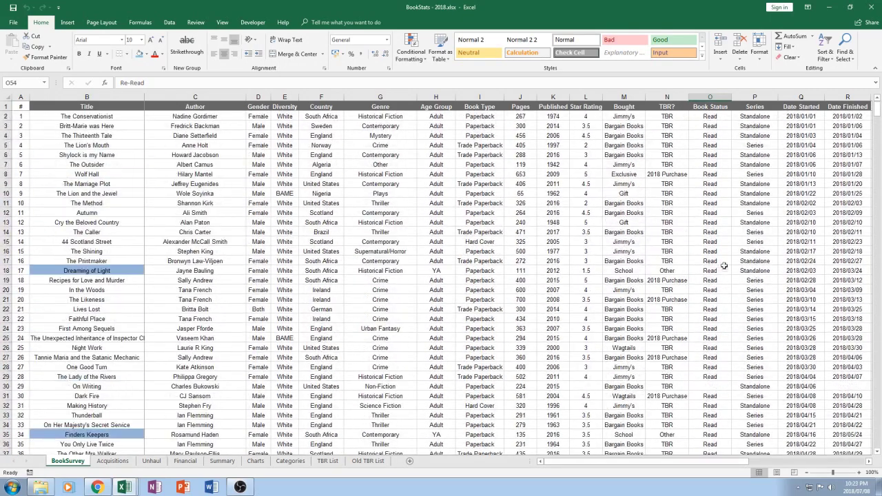
Highlight the Series, Date Started and Date Finished columns, then go to Acquisitions
{"action": "left_click", "coordinate": [759, 106]}
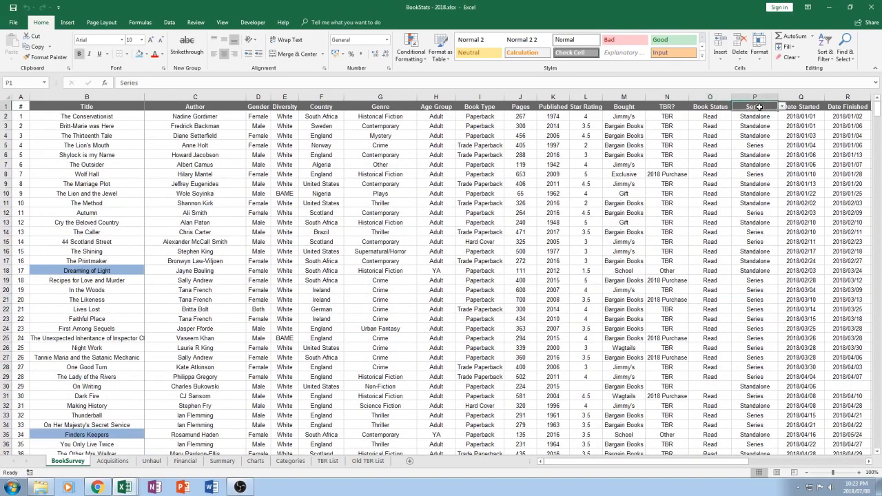
{"action": "left_click", "coordinate": [799, 106]}
{"action": "left_click", "coordinate": [851, 105]}
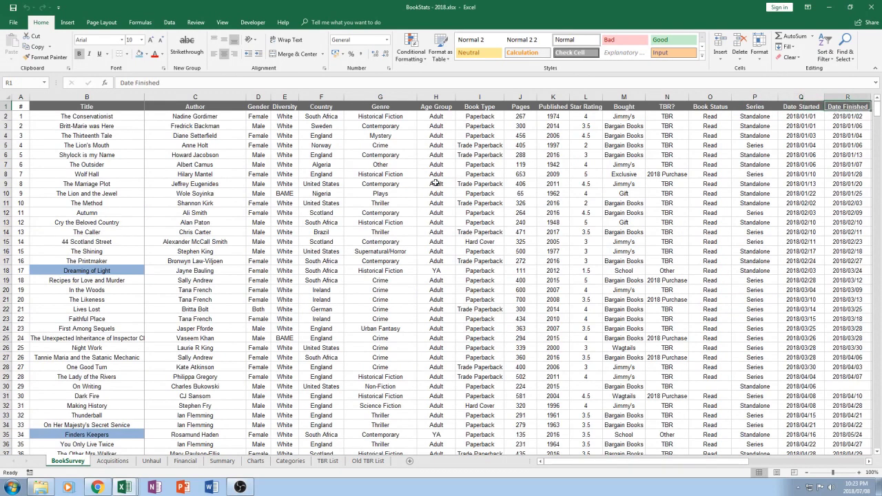
{"action": "left_click", "coordinate": [114, 461]}
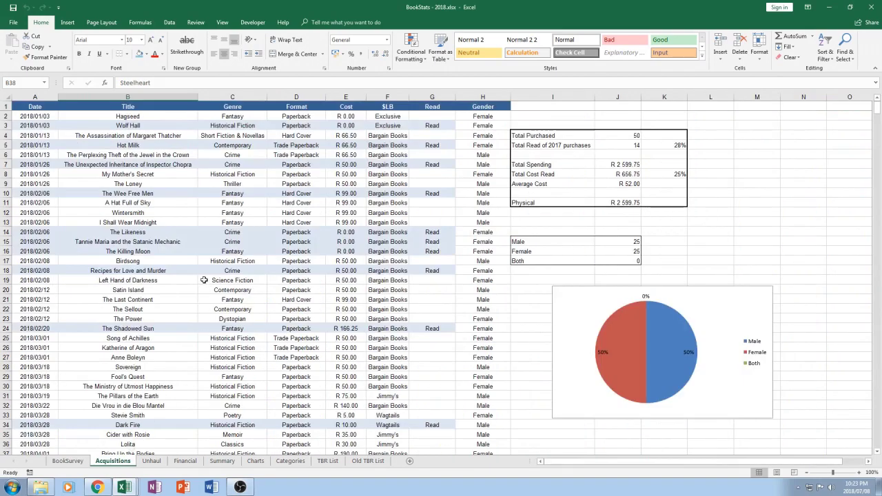
Scroll the Acquisitions list down to the July purchase Terminal, then switch to the Unhaul sheet
{"action": "scroll", "coordinate": [209, 271], "scroll_direction": "down", "scroll_amount": 1}
{"action": "scroll", "coordinate": [210, 272], "scroll_direction": "down", "scroll_amount": 7}
{"action": "scroll", "coordinate": [210, 271], "scroll_direction": "up", "scroll_amount": 6}
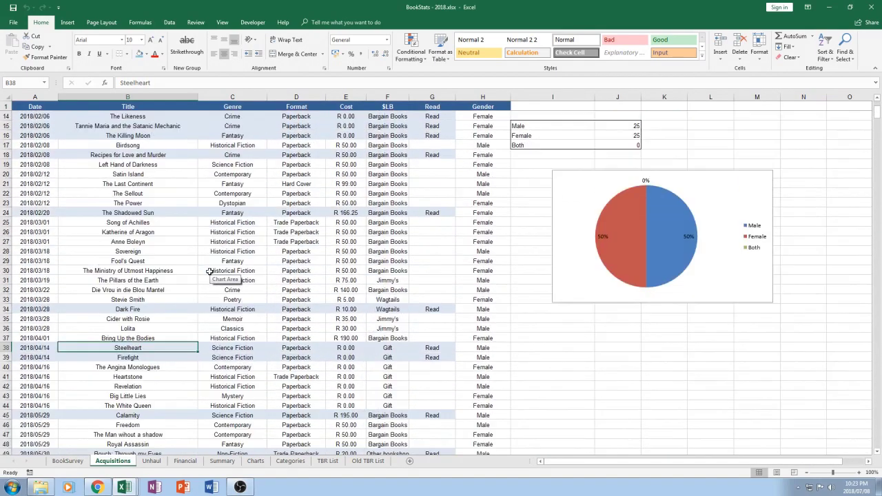
{"action": "scroll", "coordinate": [210, 272], "scroll_direction": "up", "scroll_amount": 1}
{"action": "scroll", "coordinate": [210, 271], "scroll_direction": "down", "scroll_amount": 8}
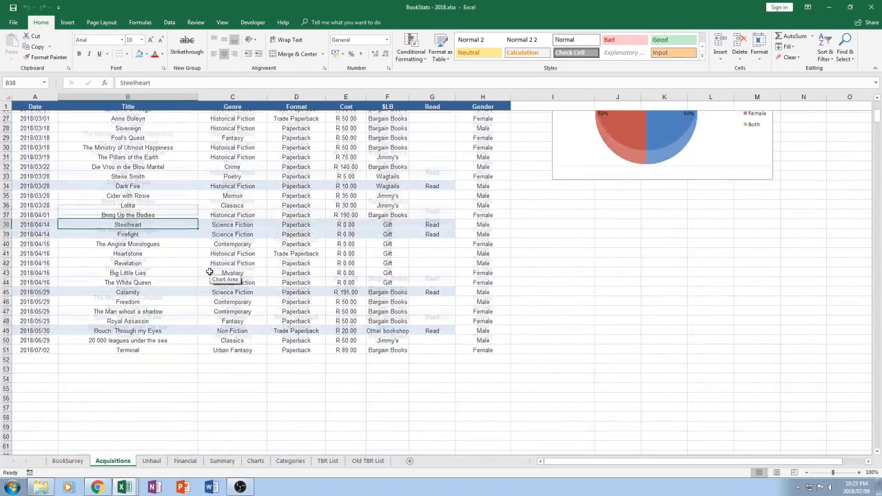
{"action": "scroll", "coordinate": [209, 272], "scroll_direction": "up", "scroll_amount": 3}
{"action": "scroll", "coordinate": [209, 271], "scroll_direction": "up", "scroll_amount": 5}
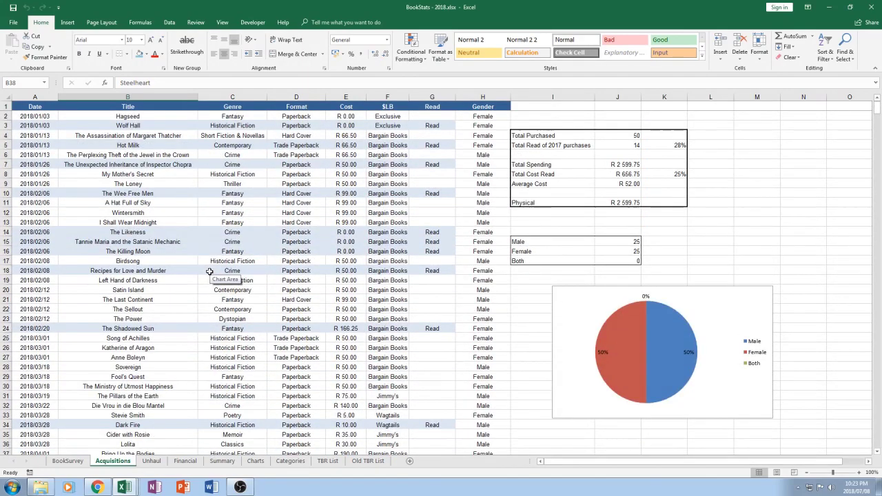
{"action": "scroll", "coordinate": [210, 271], "scroll_direction": "down", "scroll_amount": 6}
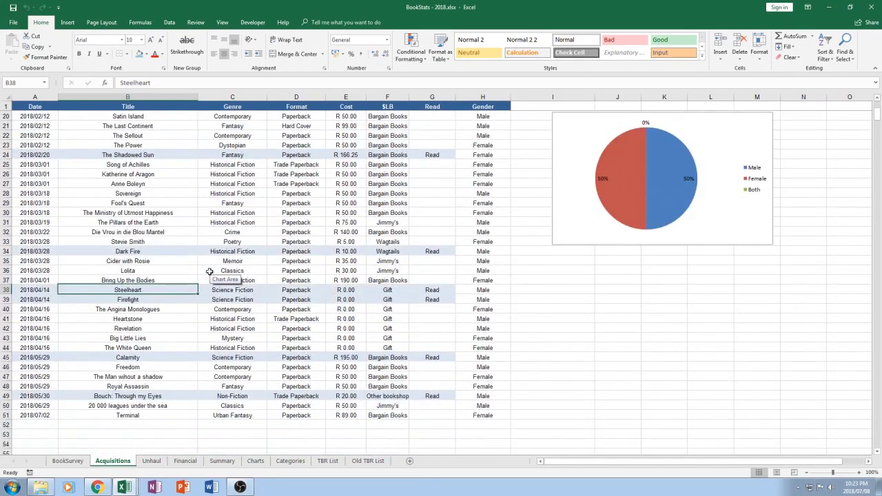
{"action": "scroll", "coordinate": [209, 271], "scroll_direction": "up", "scroll_amount": 2}
{"action": "scroll", "coordinate": [210, 272], "scroll_direction": "down", "scroll_amount": 2}
{"action": "scroll", "coordinate": [209, 272], "scroll_direction": "up", "scroll_amount": 6}
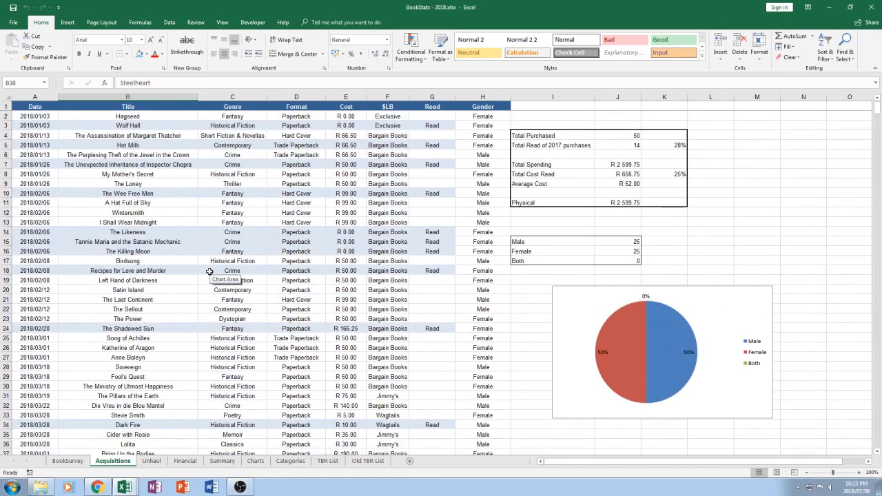
{"action": "scroll", "coordinate": [209, 271], "scroll_direction": "down", "scroll_amount": 6}
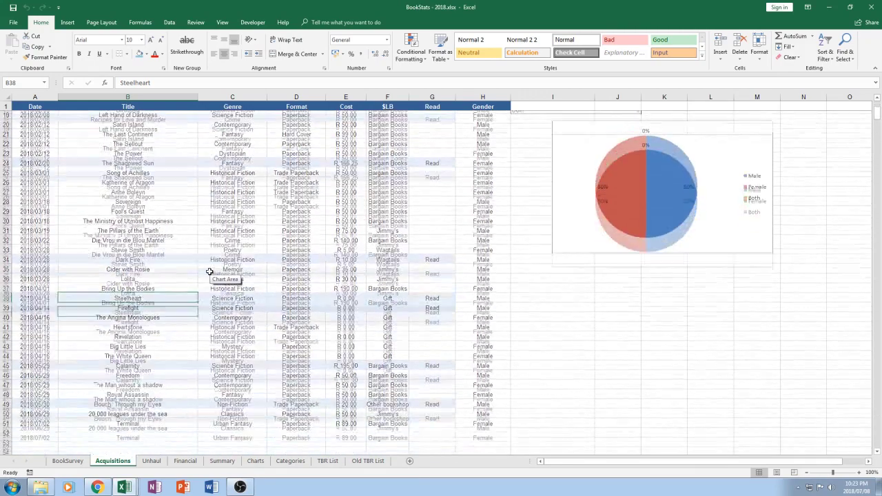
{"action": "left_click", "coordinate": [152, 460]}
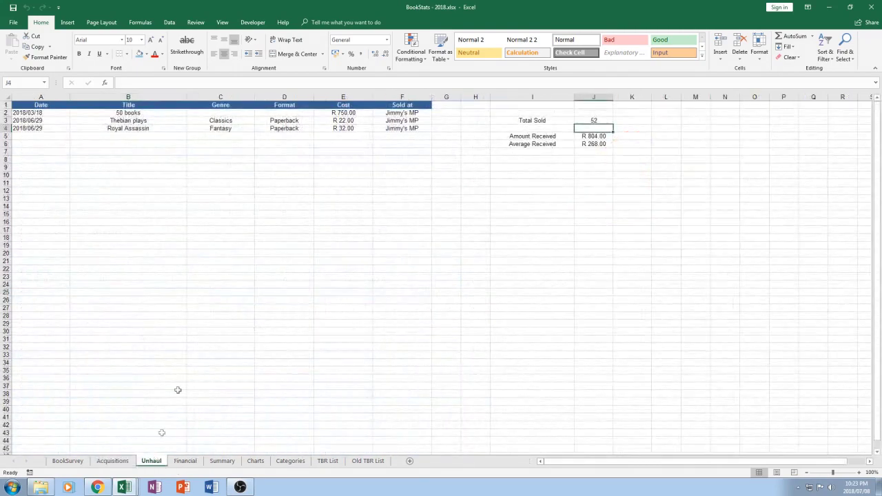
Review the sold entries 50 books, Thebian plays and Royal Assassin, then move to the Financial sheet
{"action": "left_click", "coordinate": [132, 112]}
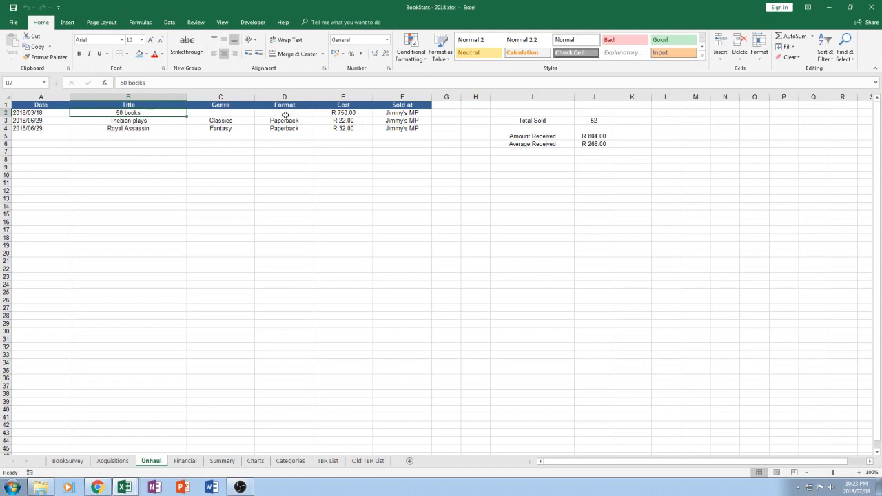
{"action": "key", "text": "Down"}
{"action": "key", "text": "Down"}
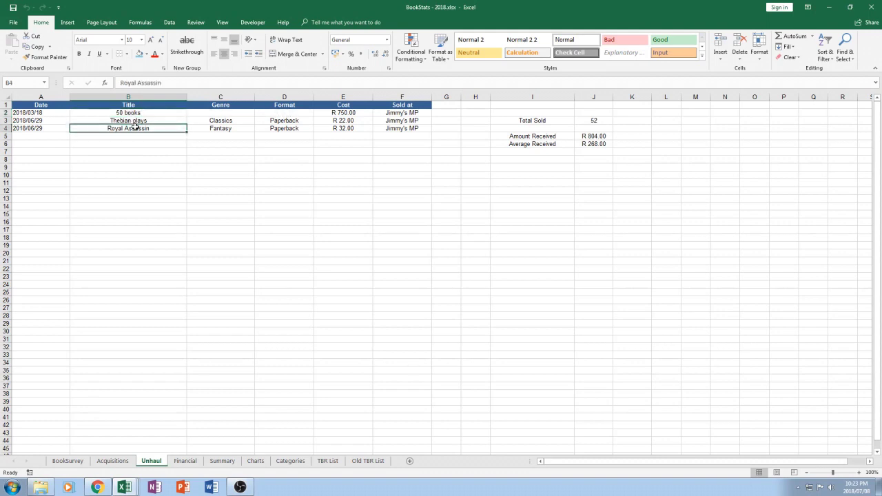
{"action": "left_click", "coordinate": [135, 122]}
{"action": "left_click", "coordinate": [135, 128]}
{"action": "left_click", "coordinate": [125, 113]}
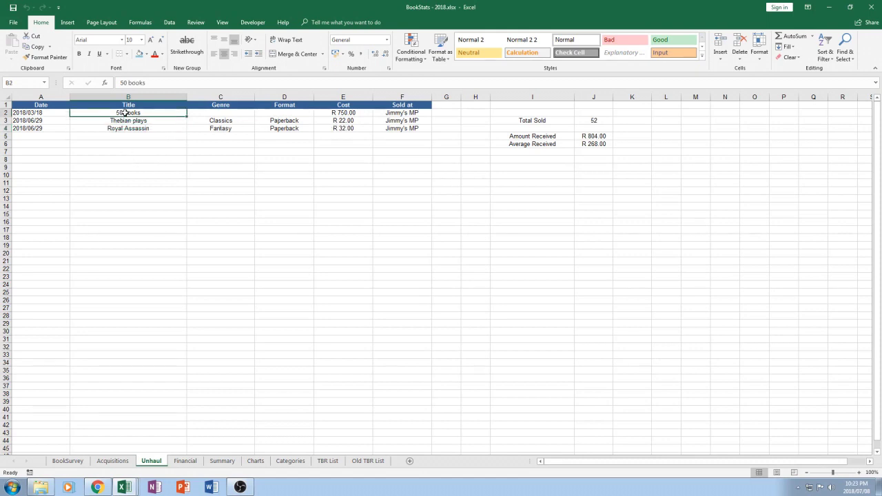
{"action": "left_click", "coordinate": [188, 461]}
Scroll through the Summary sheet's 2018 reading statistics, then move on to the Charts sheet
{"action": "left_click", "coordinate": [218, 461]}
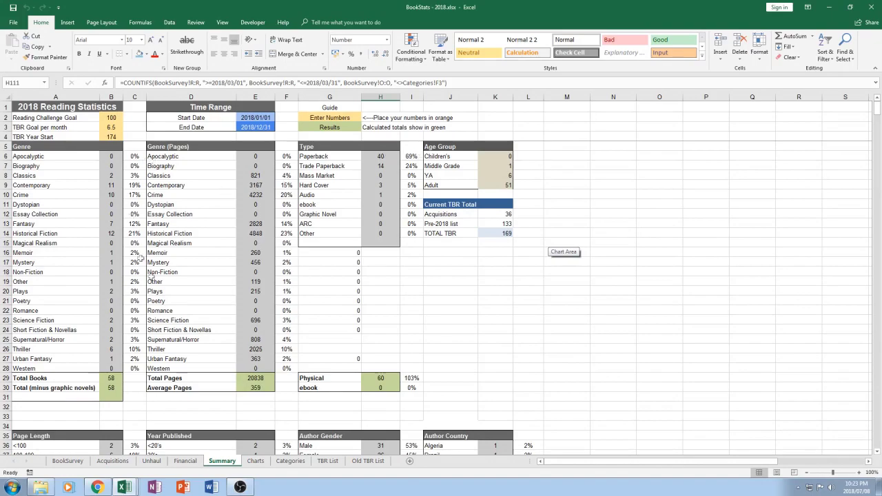
{"action": "scroll", "coordinate": [672, 219], "scroll_direction": "down", "scroll_amount": 11}
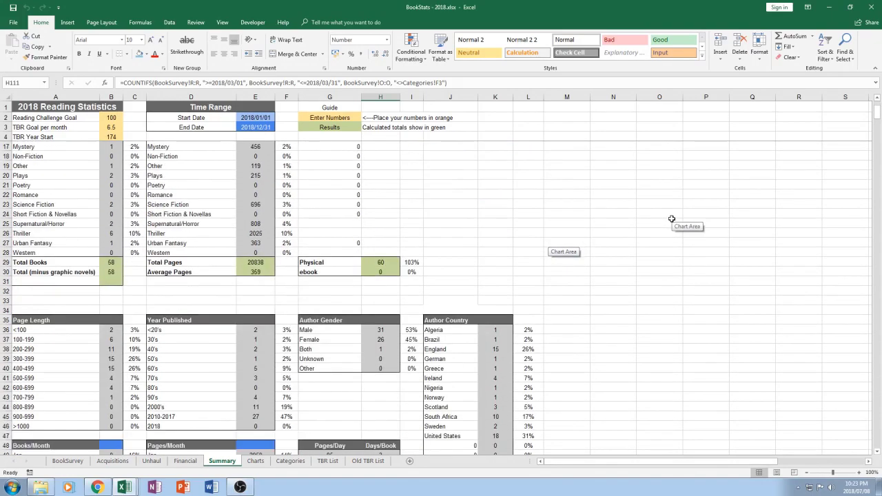
{"action": "scroll", "coordinate": [672, 219], "scroll_direction": "down", "scroll_amount": 13}
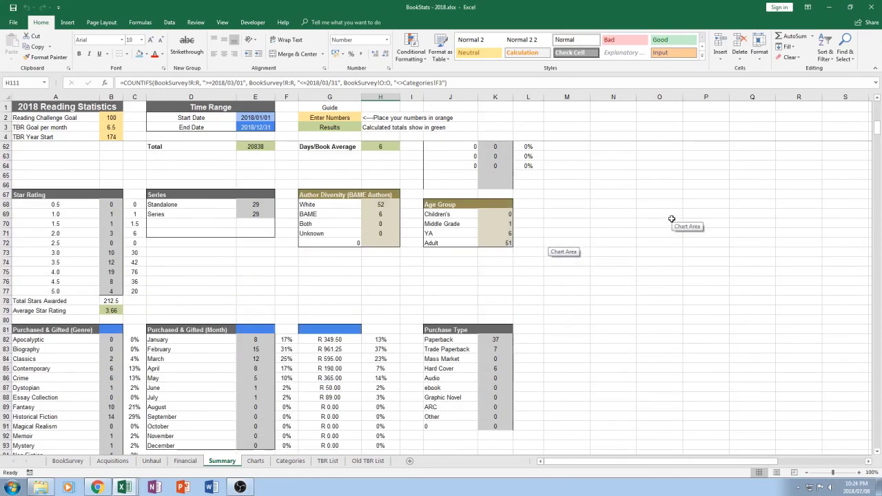
{"action": "scroll", "coordinate": [672, 219], "scroll_direction": "down", "scroll_amount": 5}
{"action": "scroll", "coordinate": [672, 219], "scroll_direction": "up", "scroll_amount": 20}
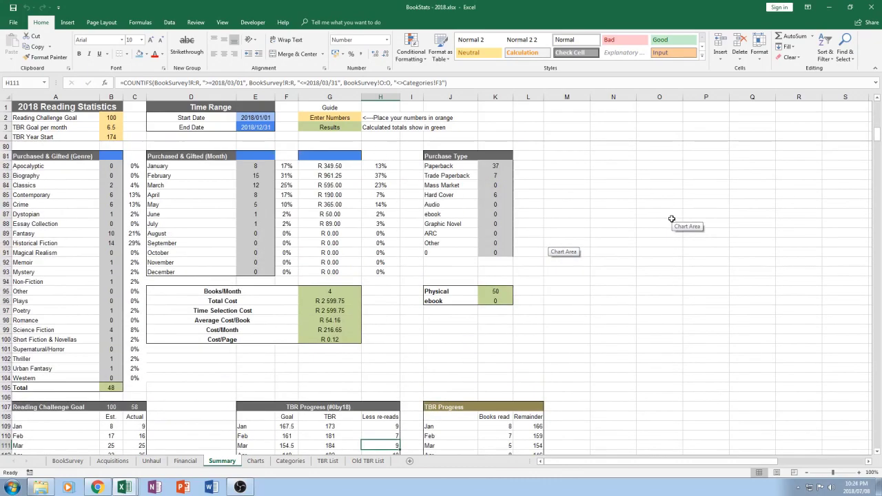
{"action": "scroll", "coordinate": [671, 219], "scroll_direction": "up", "scroll_amount": 10}
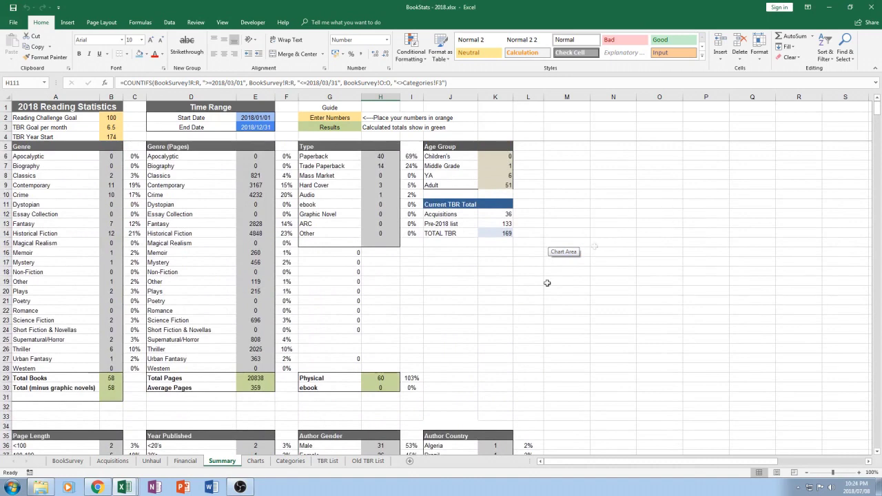
{"action": "left_click", "coordinate": [255, 461]}
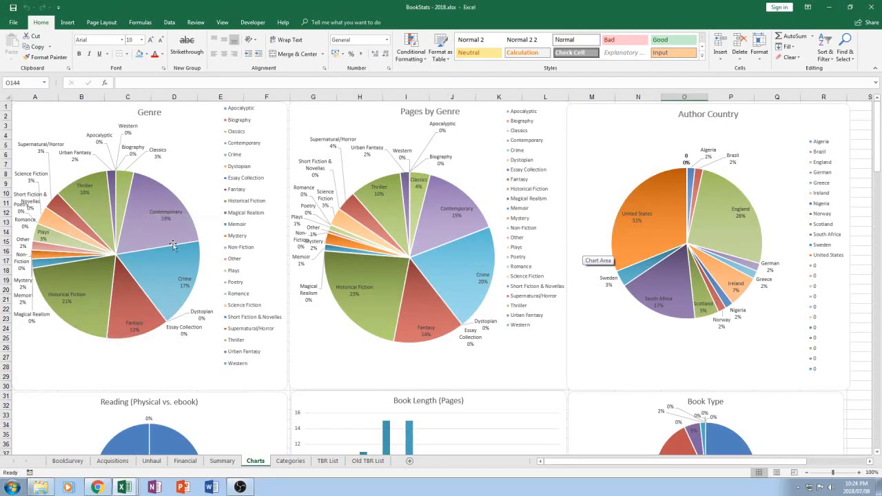
Inspect the Genre pie chart slices, then switch to the Categories sheet
{"action": "mouse_move", "coordinate": [169, 225]}
{"action": "left_click", "coordinate": [290, 461]}
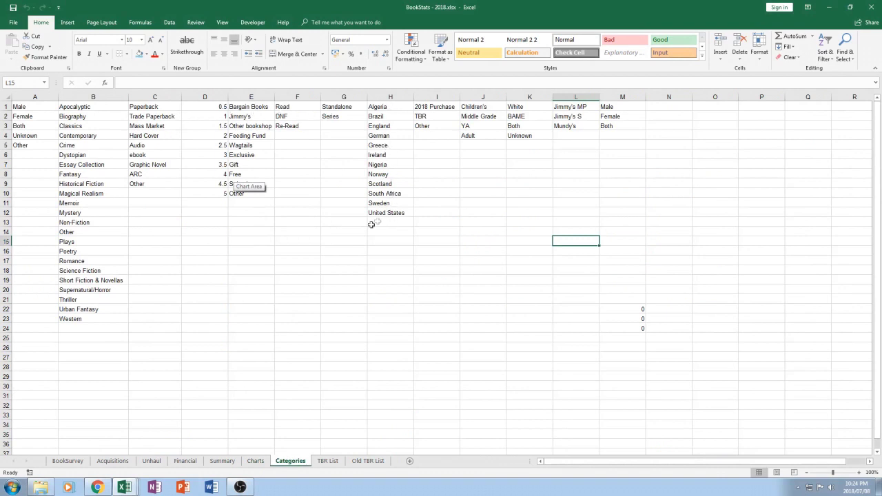
In BookStats 2017, select the author country list on its Categories sheet
{"action": "mouse_move", "coordinate": [134, 486]}
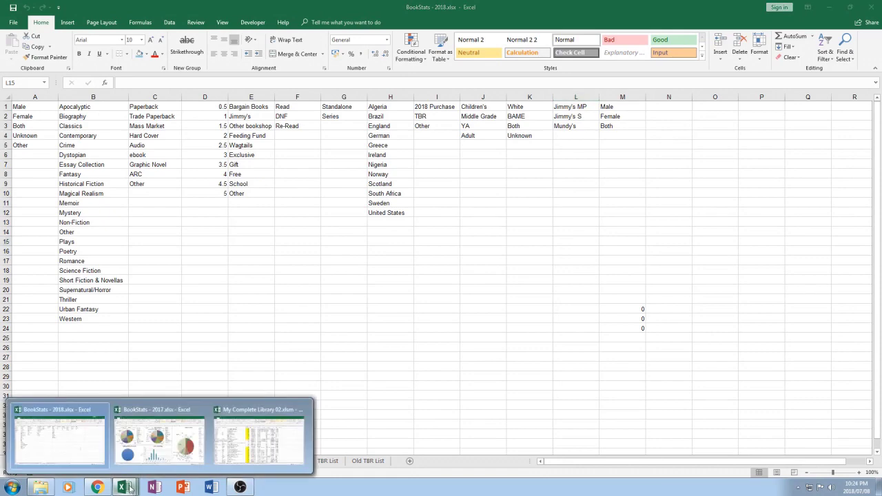
{"action": "left_click", "coordinate": [135, 443]}
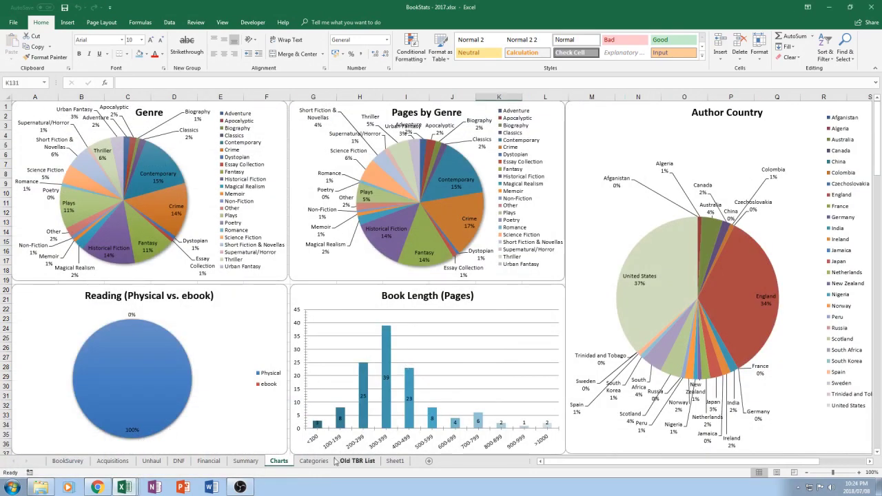
{"action": "left_click", "coordinate": [314, 461]}
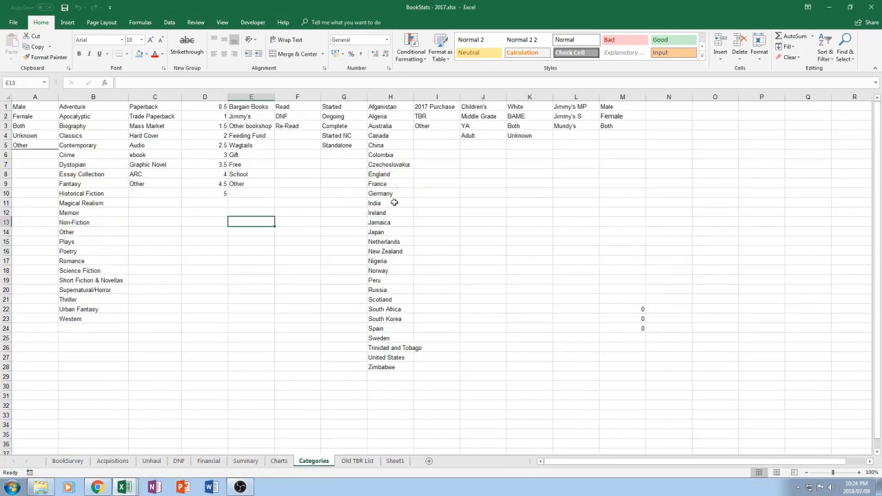
{"action": "left_click_drag", "start_coordinate": [383, 368], "coordinate": [385, 99]}
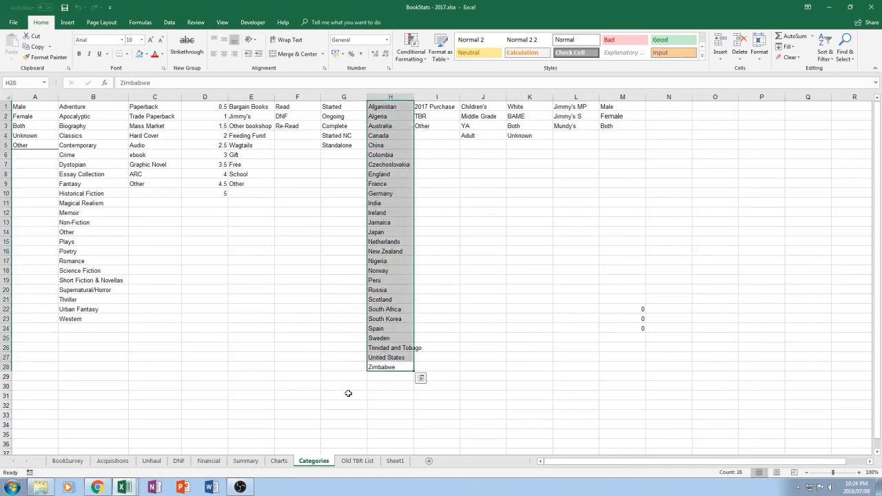
{"action": "left_click", "coordinate": [387, 384]}
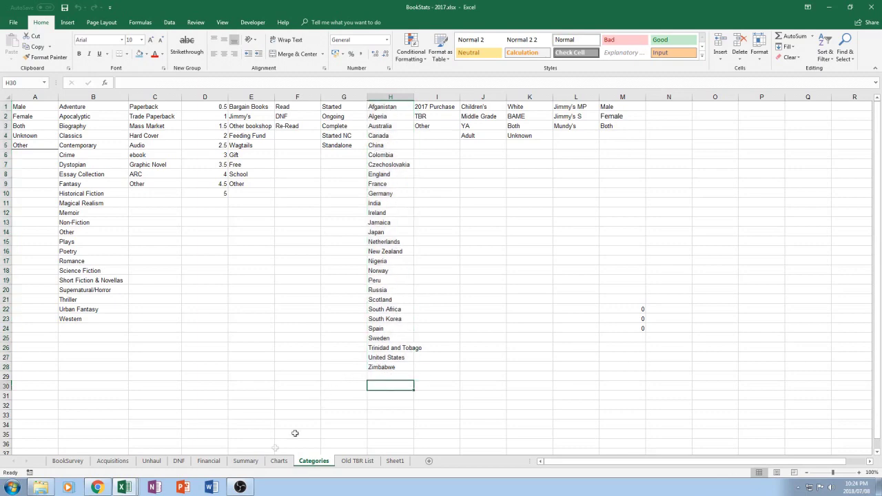
View the 2017 charts, then show the BookStats 2018 Charts sheet
{"action": "left_click", "coordinate": [279, 461]}
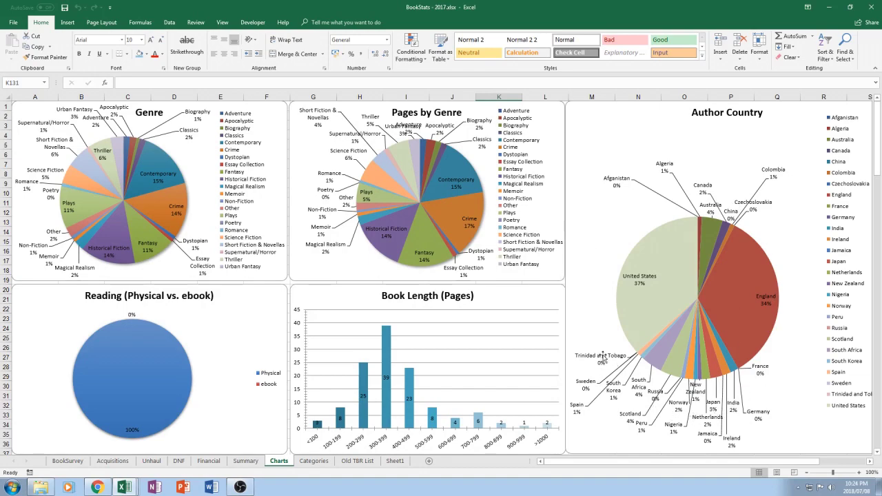
{"action": "scroll", "coordinate": [767, 232], "scroll_direction": "down", "scroll_amount": 3}
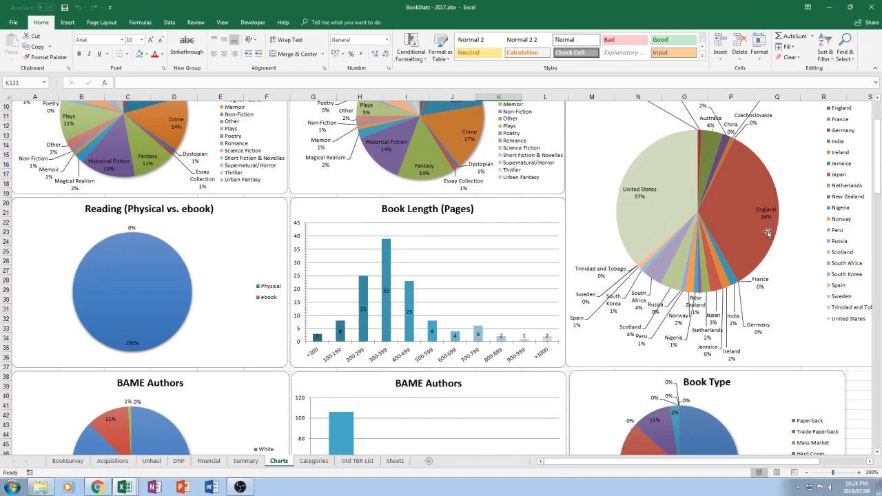
{"action": "scroll", "coordinate": [768, 232], "scroll_direction": "up", "scroll_amount": 3}
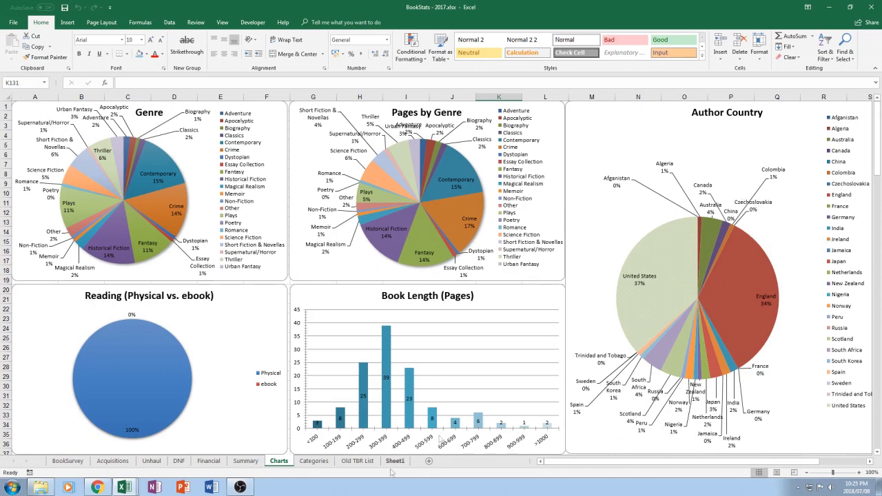
{"action": "mouse_move", "coordinate": [130, 489]}
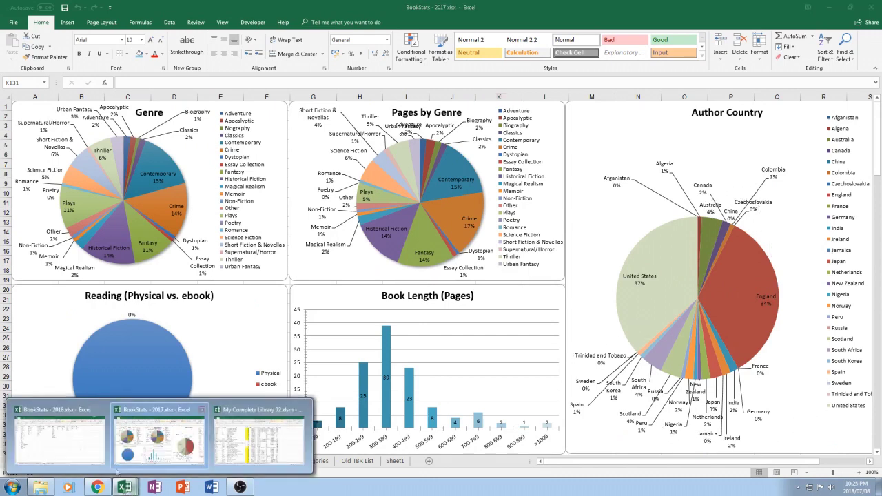
{"action": "left_click", "coordinate": [61, 430]}
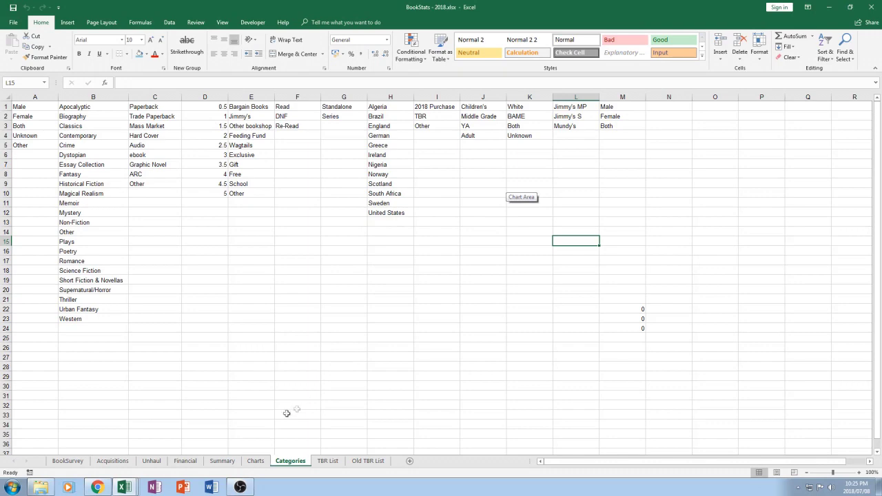
{"action": "left_click", "coordinate": [255, 461]}
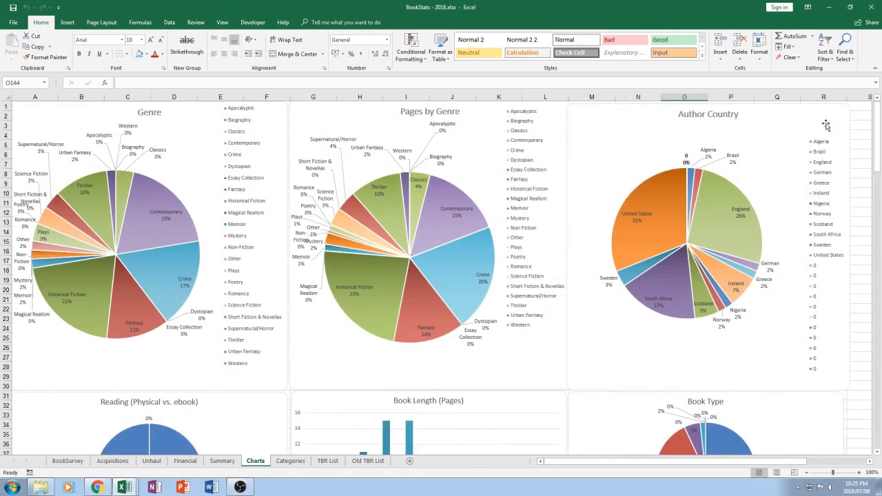
Scroll the 2018 Charts sheet past Books Read by Month (peak 12 in May) down to the TBR charts
{"action": "scroll", "coordinate": [797, 255], "scroll_direction": "down", "scroll_amount": 1}
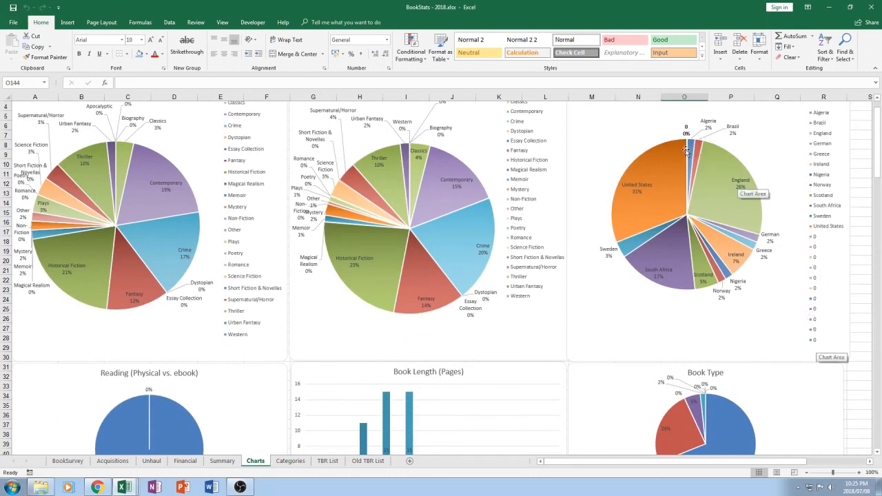
{"action": "mouse_move", "coordinate": [686, 151]}
{"action": "scroll", "coordinate": [670, 133], "scroll_direction": "down", "scroll_amount": 2}
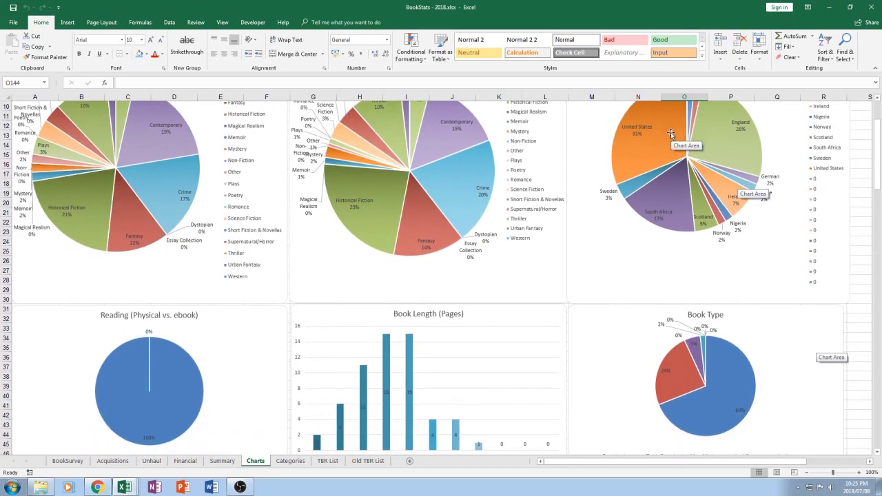
{"action": "scroll", "coordinate": [670, 133], "scroll_direction": "down", "scroll_amount": 5}
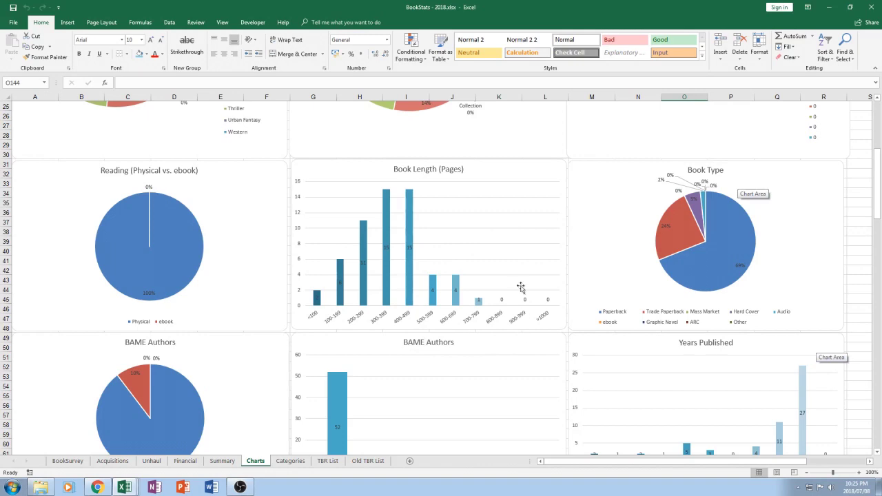
{"action": "scroll", "coordinate": [636, 240], "scroll_direction": "down", "scroll_amount": 1}
{"action": "scroll", "coordinate": [637, 240], "scroll_direction": "down", "scroll_amount": 1}
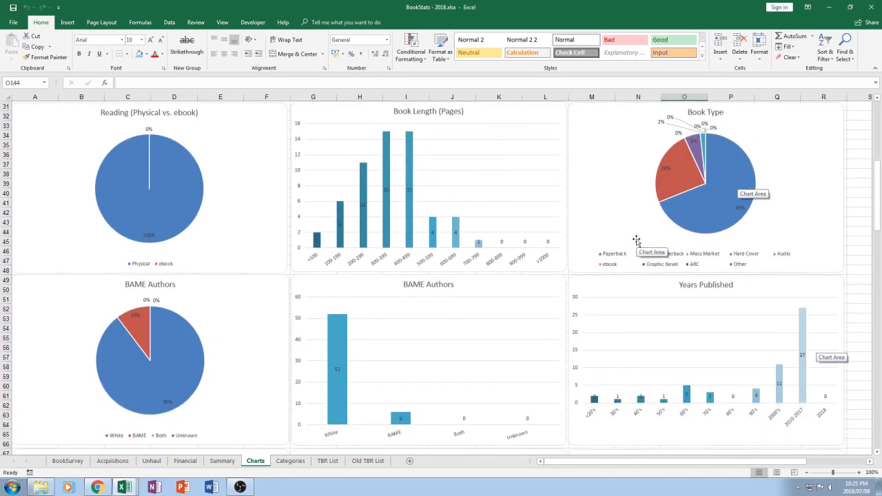
{"action": "scroll", "coordinate": [605, 197], "scroll_direction": "down", "scroll_amount": 4}
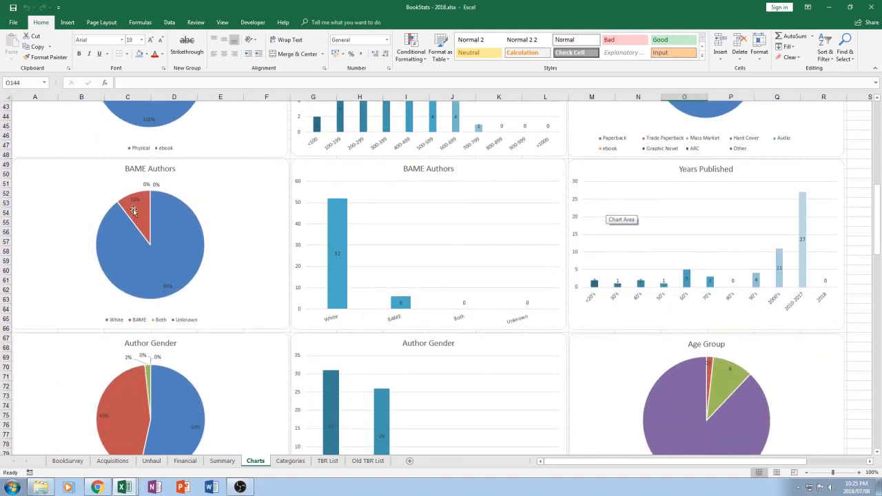
{"action": "mouse_move", "coordinate": [134, 211]}
{"action": "scroll", "coordinate": [404, 238], "scroll_direction": "down", "scroll_amount": 1}
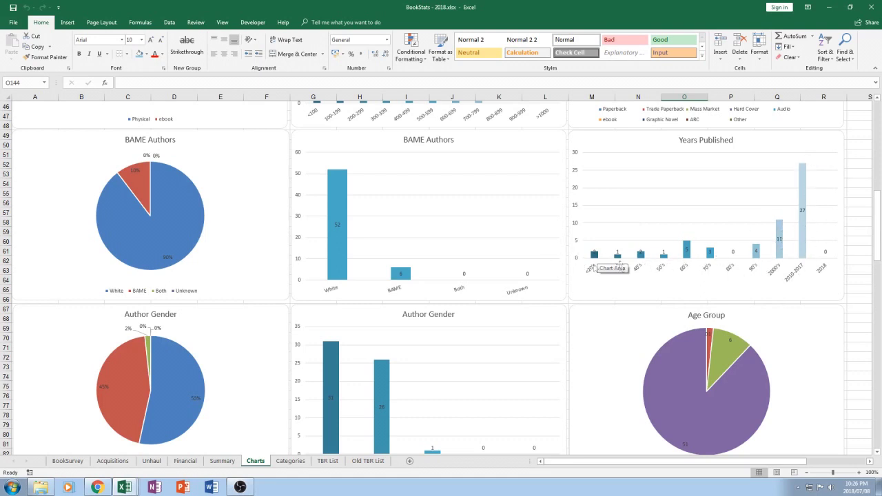
{"action": "scroll", "coordinate": [588, 262], "scroll_direction": "down", "scroll_amount": 4}
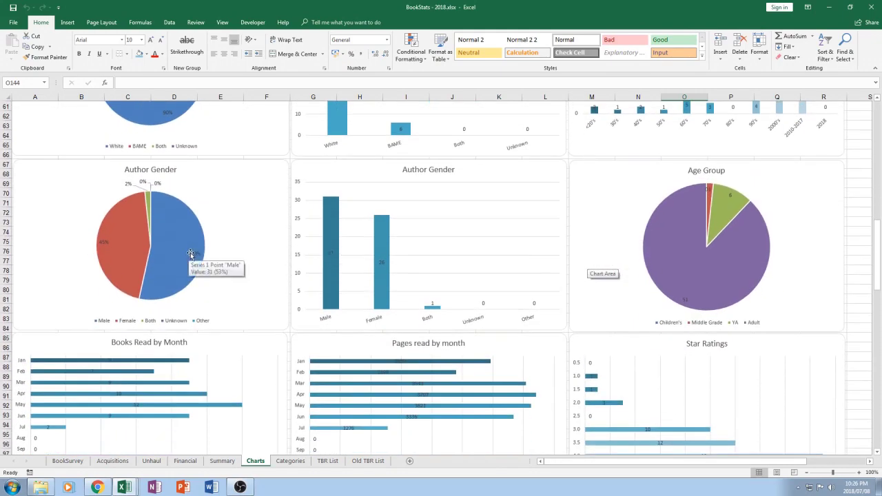
{"action": "scroll", "coordinate": [110, 258], "scroll_direction": "down", "scroll_amount": 1}
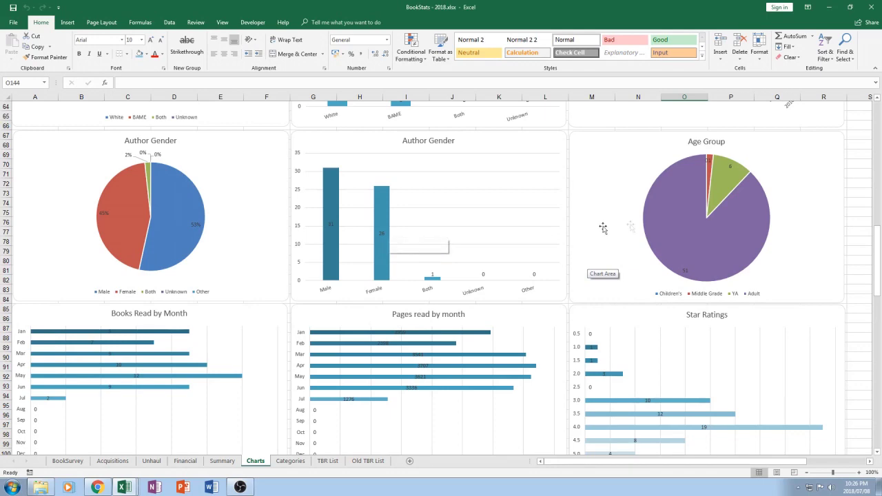
{"action": "scroll", "coordinate": [648, 218], "scroll_direction": "down", "scroll_amount": 2}
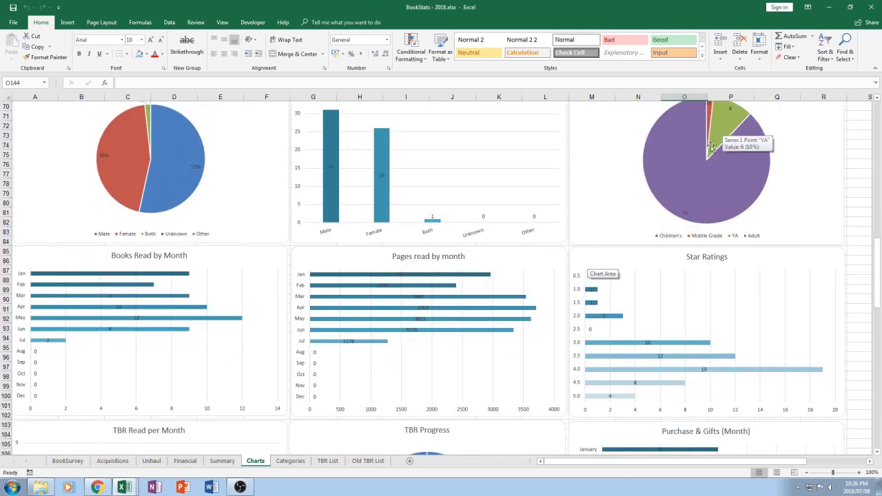
{"action": "scroll", "coordinate": [716, 143], "scroll_direction": "down", "scroll_amount": 3}
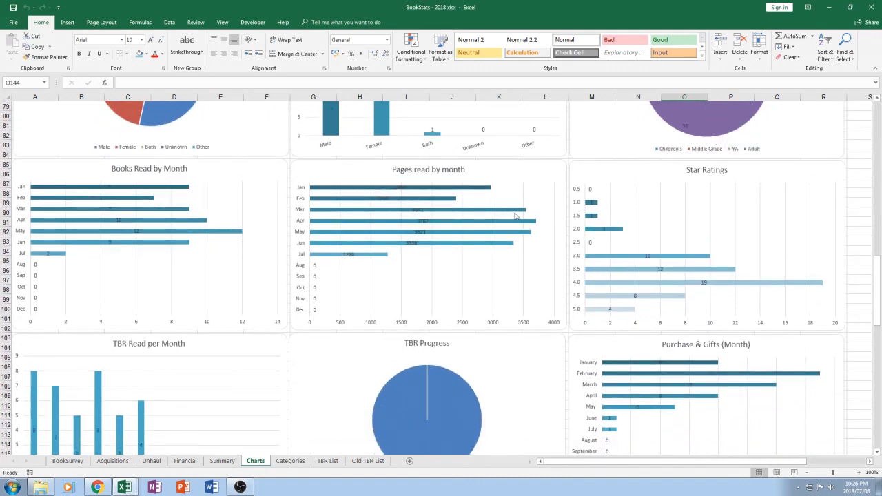
{"action": "scroll", "coordinate": [656, 213], "scroll_direction": "down", "scroll_amount": 1}
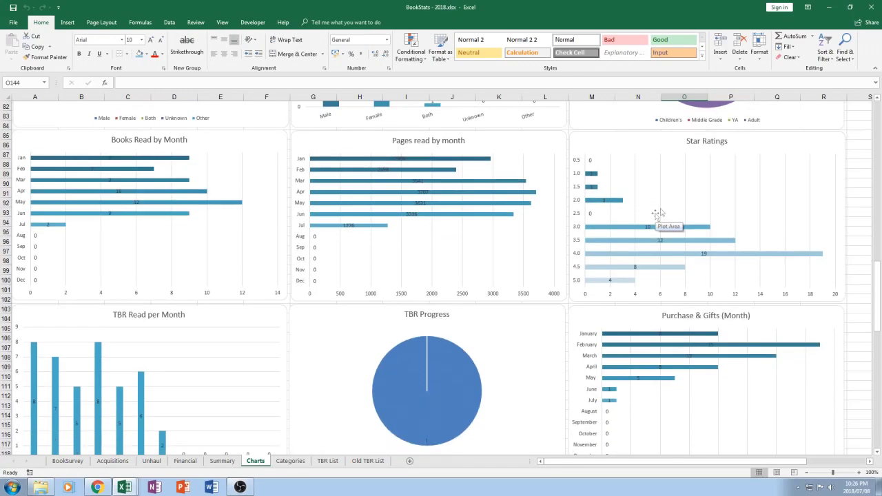
{"action": "scroll", "coordinate": [448, 257], "scroll_direction": "down", "scroll_amount": 6}
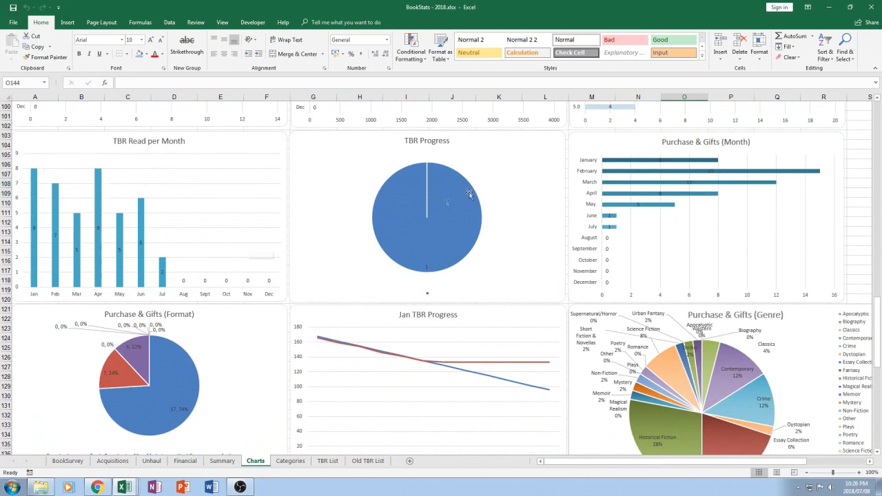
Select the whole TBR Progress chart, then the Purchase & Gifts (Month) chart
{"action": "mouse_move", "coordinate": [436, 189]}
{"action": "left_click", "coordinate": [434, 190]}
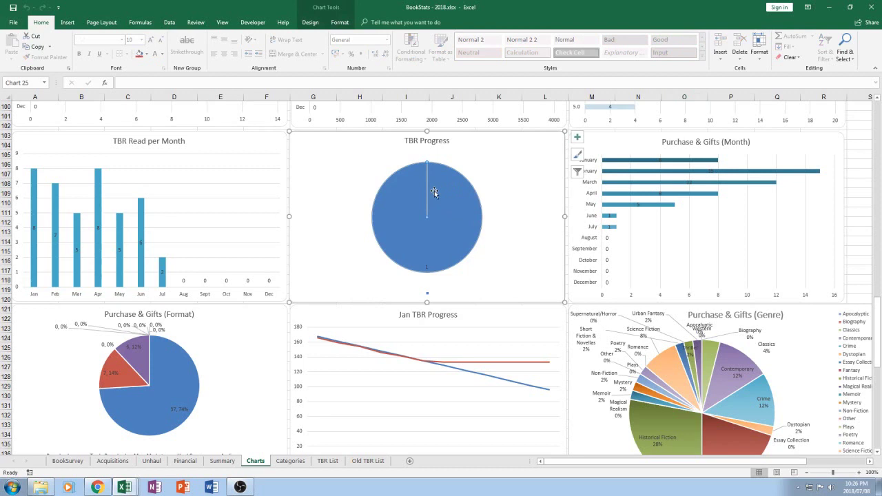
{"action": "left_click", "coordinate": [506, 183]}
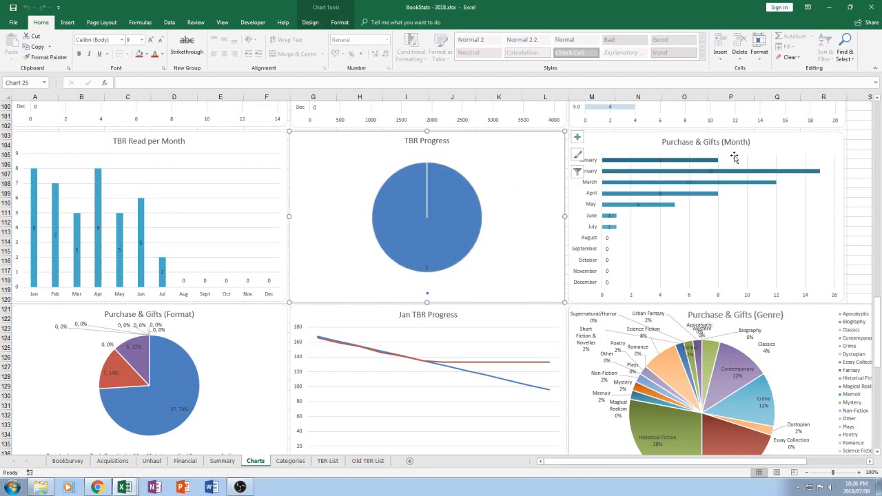
{"action": "left_click", "coordinate": [811, 179]}
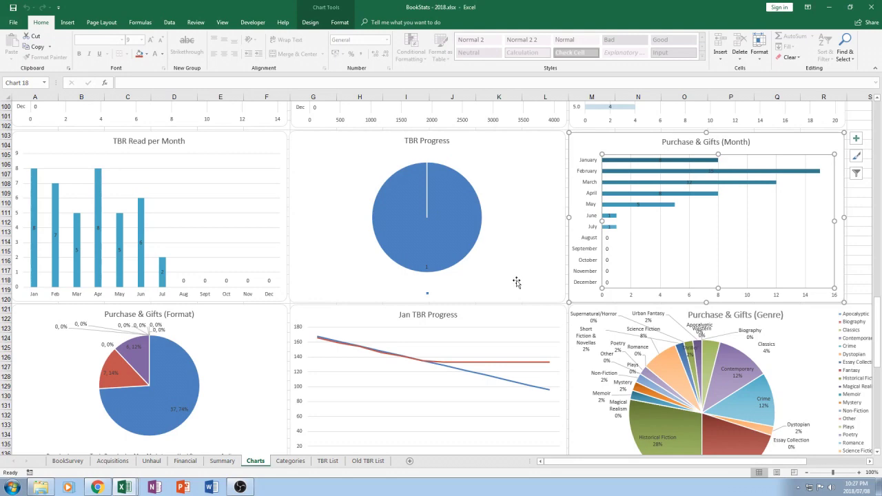
Scroll further down to the last charts, ending at Series vs Standalone
{"action": "scroll", "coordinate": [560, 284], "scroll_direction": "down", "scroll_amount": 4}
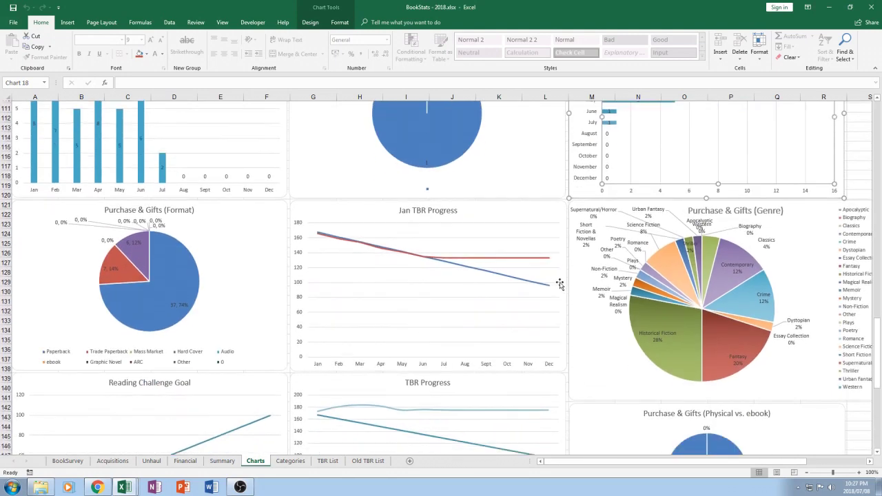
{"action": "scroll", "coordinate": [560, 284], "scroll_direction": "down", "scroll_amount": 1}
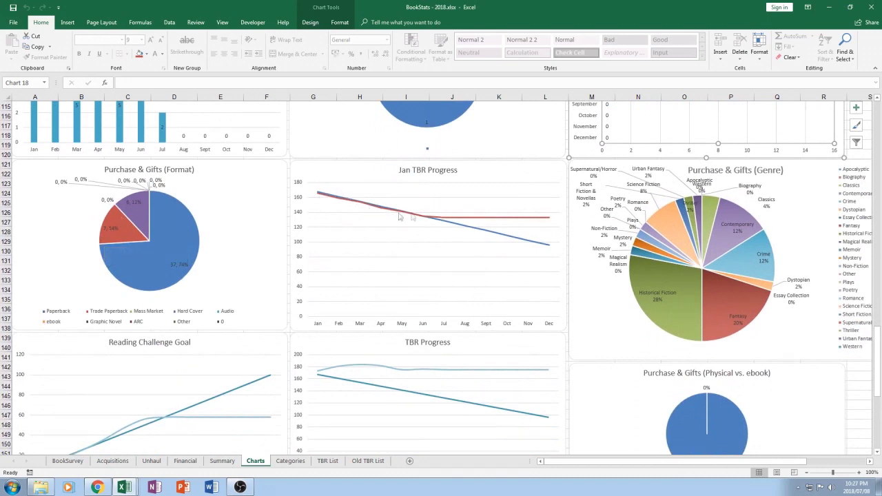
{"action": "mouse_move", "coordinate": [427, 221]}
{"action": "scroll", "coordinate": [607, 237], "scroll_direction": "down", "scroll_amount": 2}
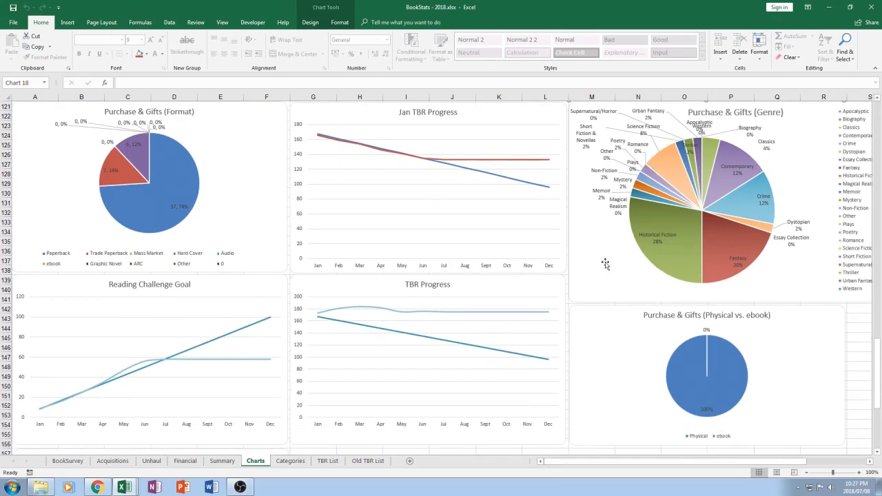
{"action": "scroll", "coordinate": [597, 255], "scroll_direction": "down", "scroll_amount": 4}
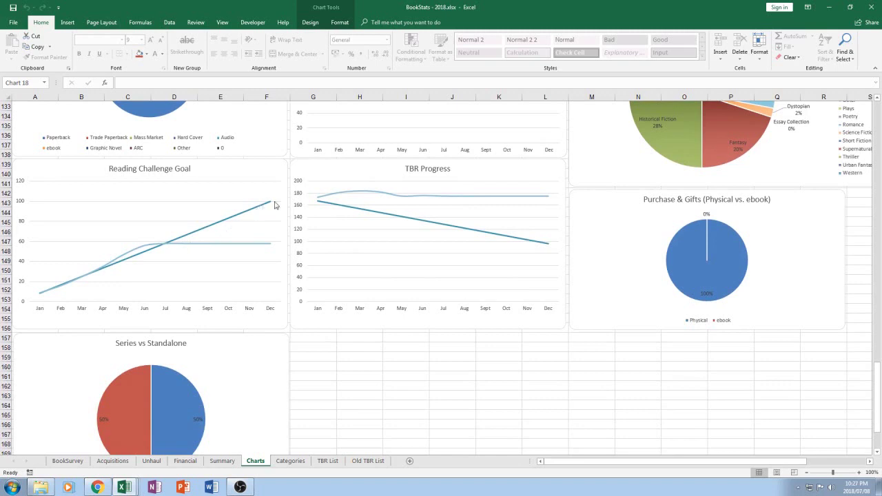
{"action": "mouse_move", "coordinate": [269, 204]}
Switch to the BookStats - 2017 workbook and scroll down its Charts sheet
{"action": "mouse_move", "coordinate": [124, 489]}
{"action": "left_click", "coordinate": [140, 437]}
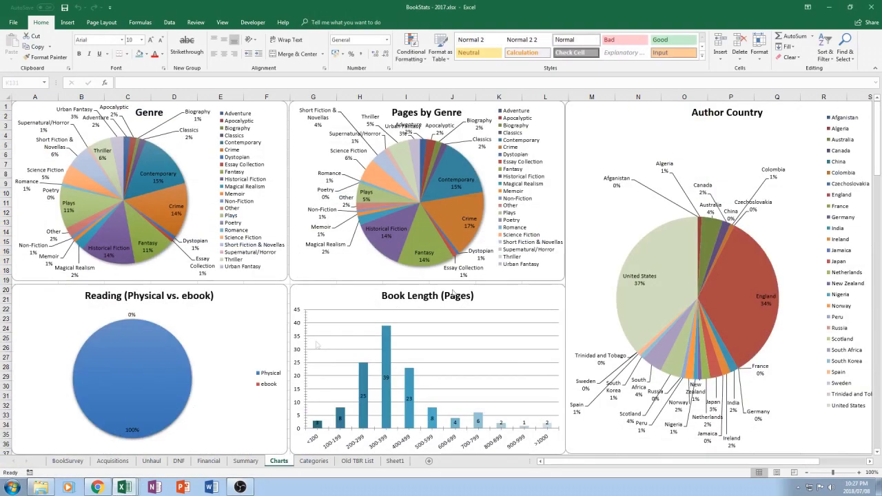
{"action": "scroll", "coordinate": [460, 290], "scroll_direction": "down", "scroll_amount": 20}
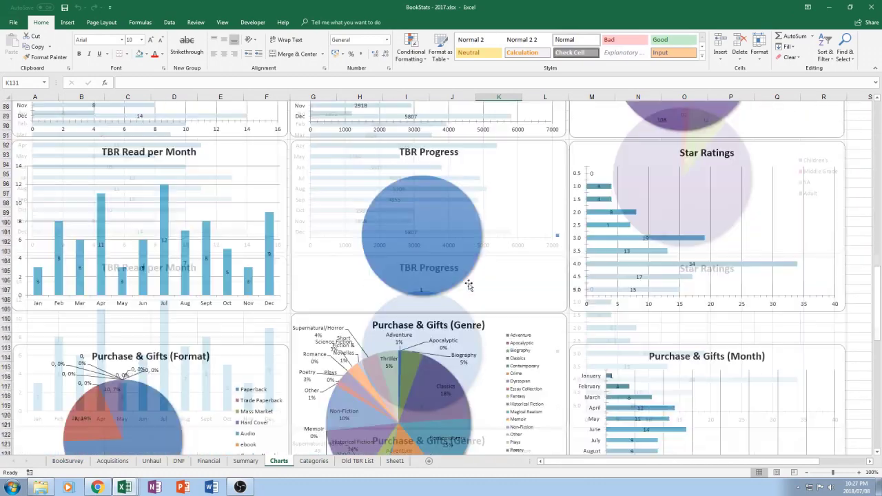
{"action": "scroll", "coordinate": [469, 285], "scroll_direction": "down", "scroll_amount": 7}
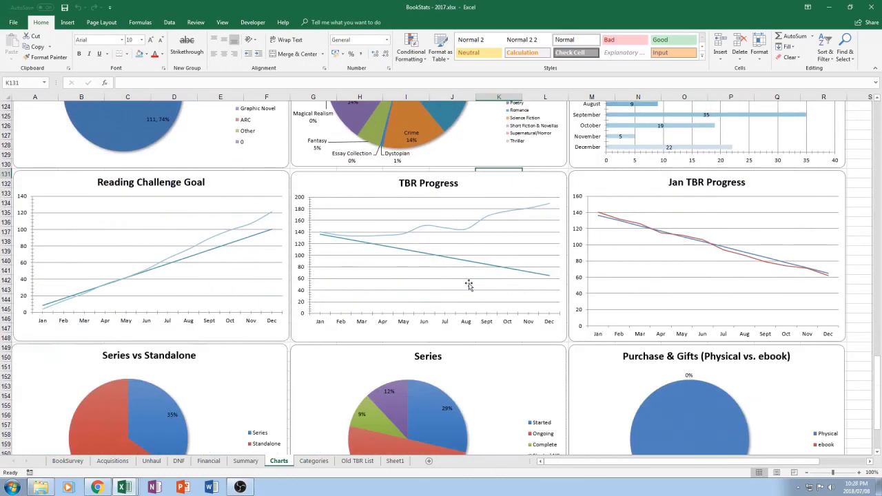
Check the 2017 monthly bar chart, then scroll down to the TBR and Series charts
{"action": "mouse_move", "coordinate": [467, 265]}
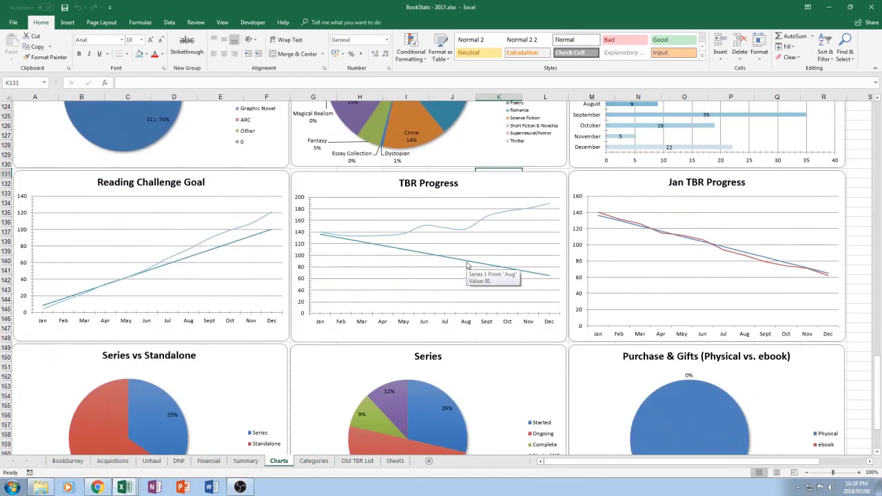
{"action": "scroll", "coordinate": [466, 265], "scroll_direction": "up", "scroll_amount": 3}
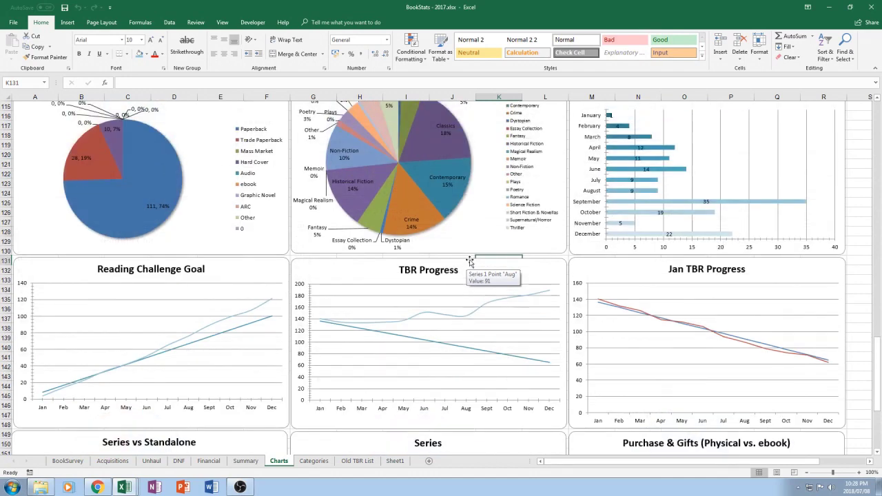
{"action": "left_click", "coordinate": [618, 205]}
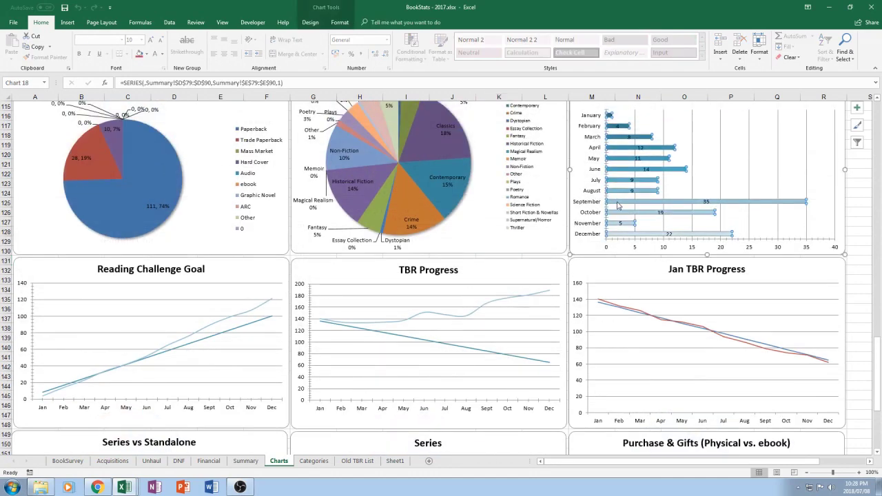
{"action": "left_click", "coordinate": [860, 213]}
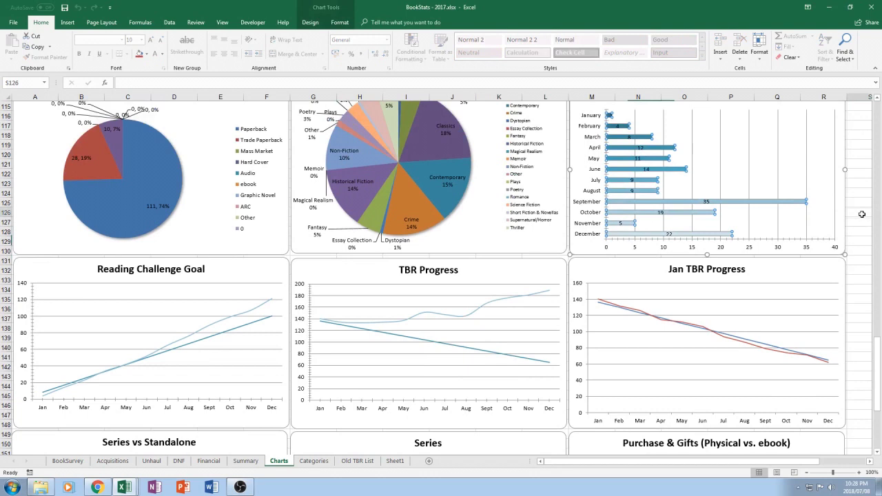
{"action": "mouse_move", "coordinate": [767, 206]}
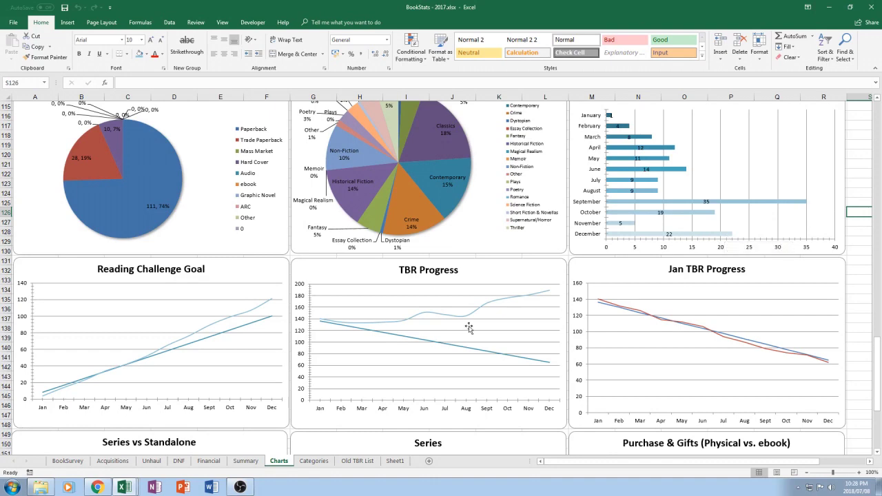
{"action": "scroll", "coordinate": [562, 298], "scroll_direction": "down", "scroll_amount": 1}
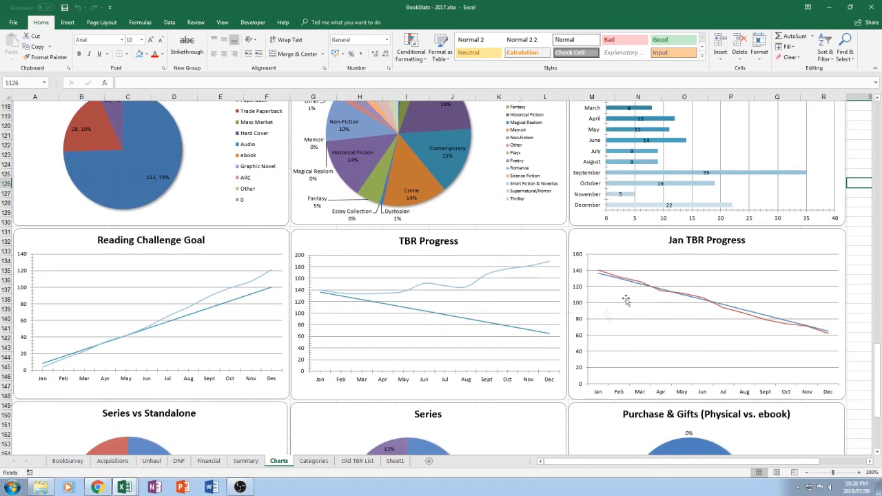
{"action": "scroll", "coordinate": [668, 293], "scroll_direction": "down", "scroll_amount": 4}
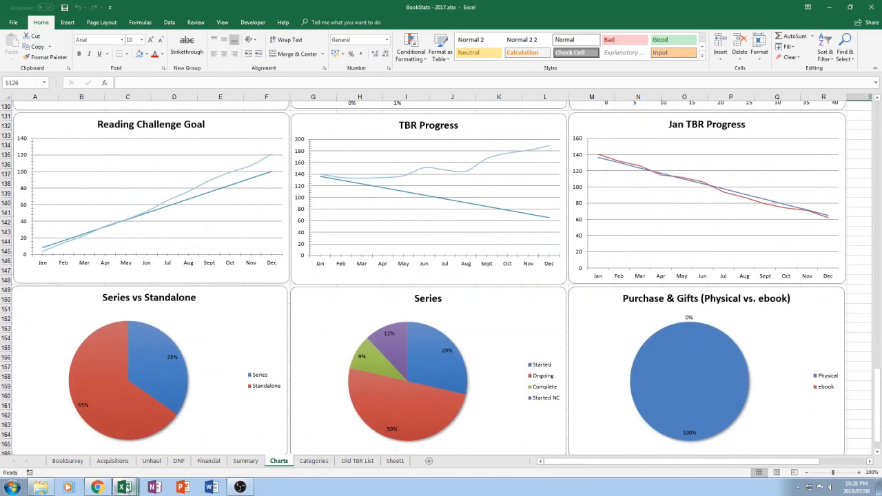
Return to the BookStats - 2018 workbook and scroll its Charts sheet
{"action": "mouse_move", "coordinate": [124, 488]}
{"action": "left_click", "coordinate": [59, 439]}
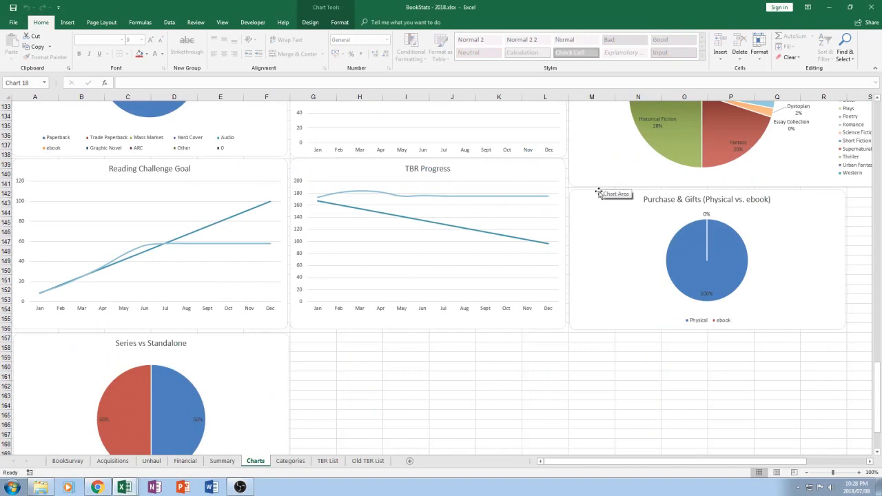
{"action": "scroll", "coordinate": [600, 195], "scroll_direction": "down", "scroll_amount": 2}
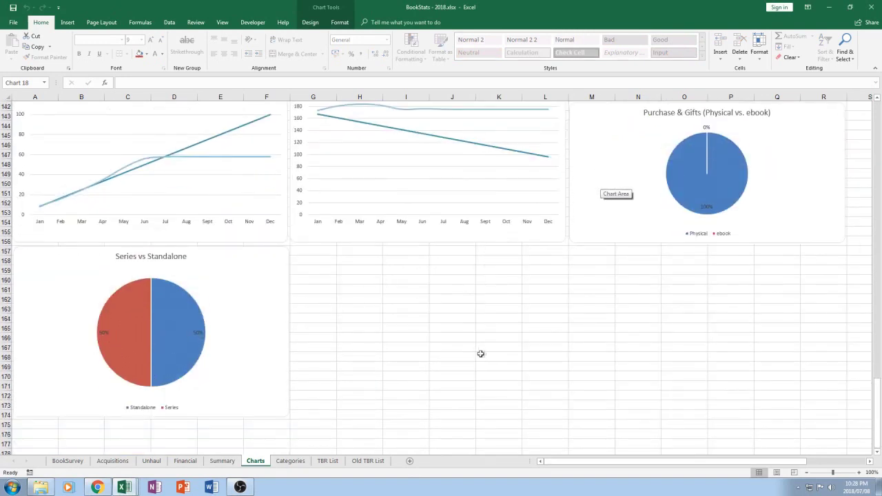
{"action": "scroll", "coordinate": [483, 354], "scroll_direction": "up", "scroll_amount": 2}
{"action": "scroll", "coordinate": [480, 355], "scroll_direction": "up", "scroll_amount": 2}
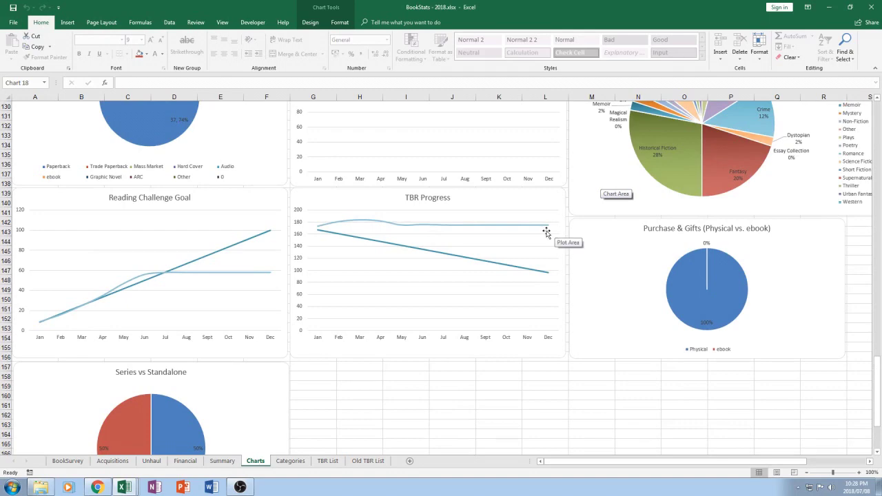
Scroll back up the Charts sheet, then move to the Categories sheet
{"action": "scroll", "coordinate": [551, 233], "scroll_direction": "down", "scroll_amount": 2}
{"action": "scroll", "coordinate": [545, 234], "scroll_direction": "up", "scroll_amount": 10}
{"action": "scroll", "coordinate": [545, 233], "scroll_direction": "up", "scroll_amount": 1}
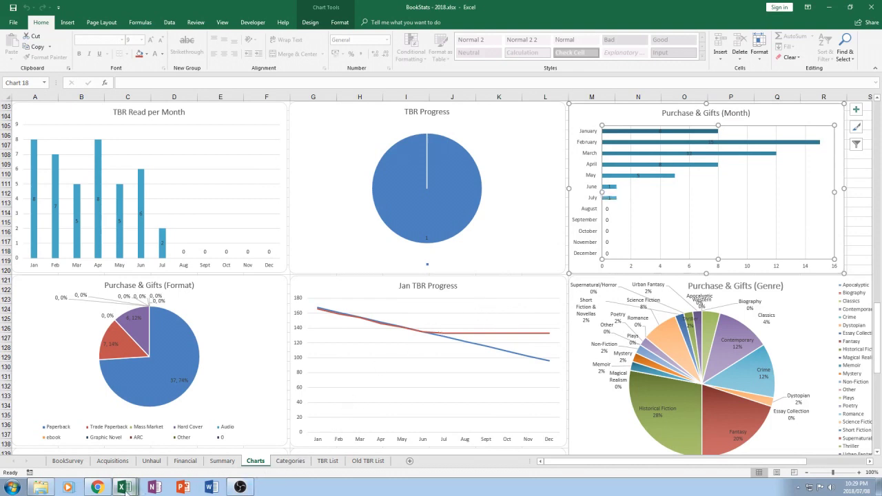
{"action": "mouse_move", "coordinate": [125, 488]}
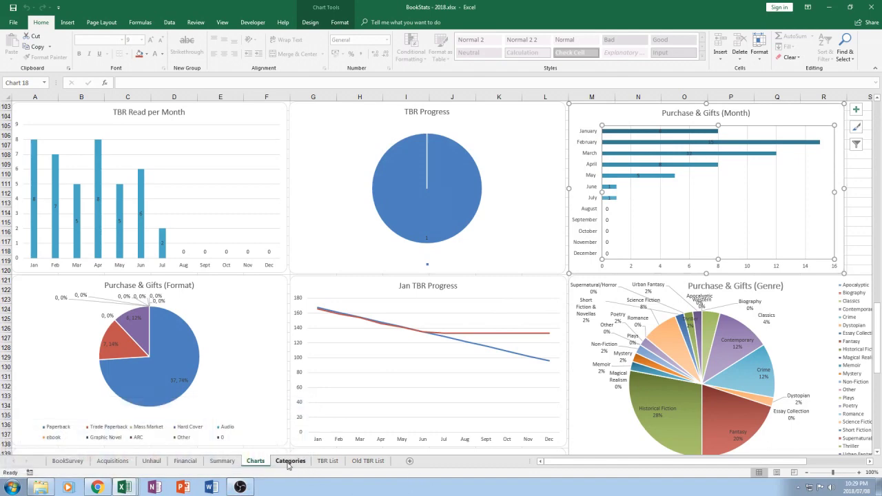
{"action": "left_click", "coordinate": [290, 461]}
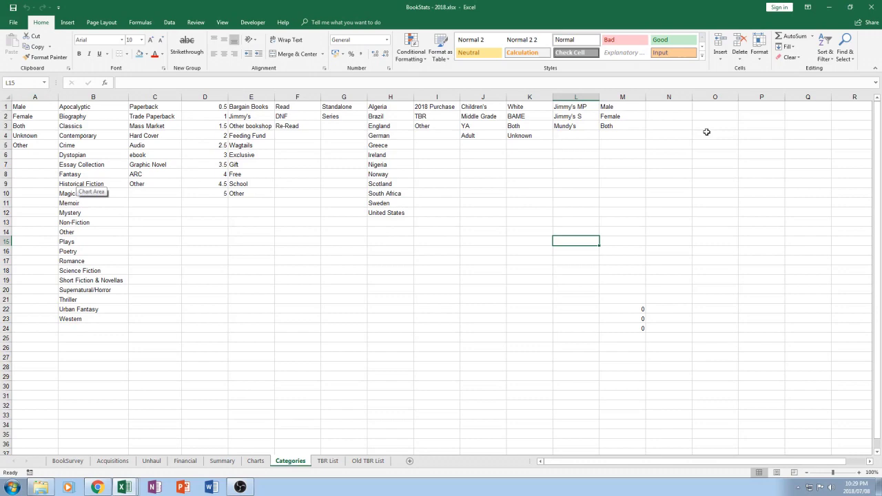
Browse the TBR List sheet and pick out The Wise Man's Fear entry
{"action": "left_click", "coordinate": [328, 461]}
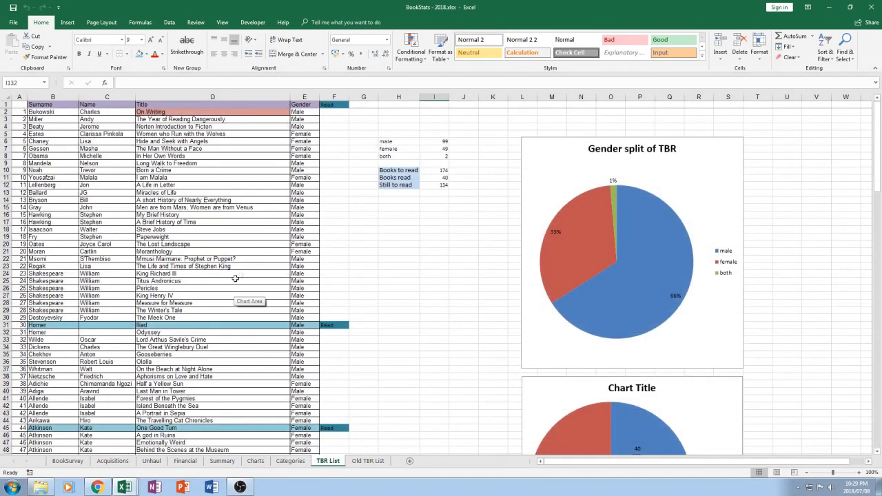
{"action": "scroll", "coordinate": [166, 169], "scroll_direction": "down", "scroll_amount": 6}
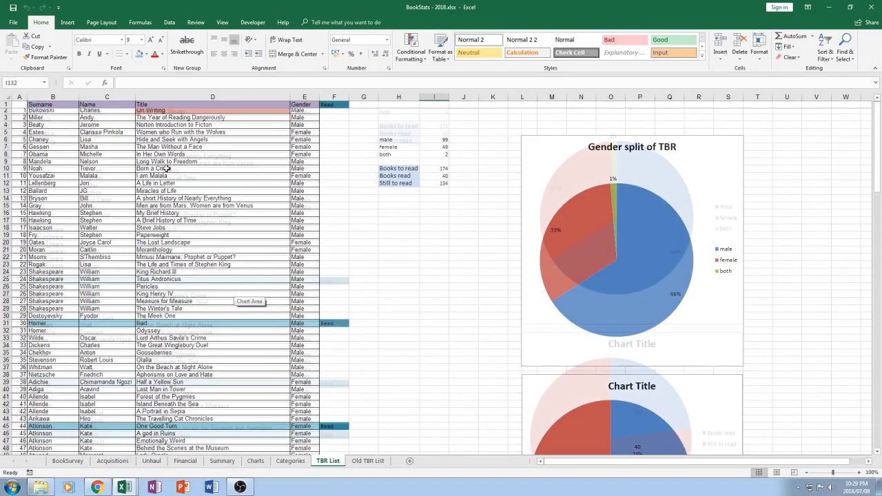
{"action": "scroll", "coordinate": [166, 169], "scroll_direction": "down", "scroll_amount": 20}
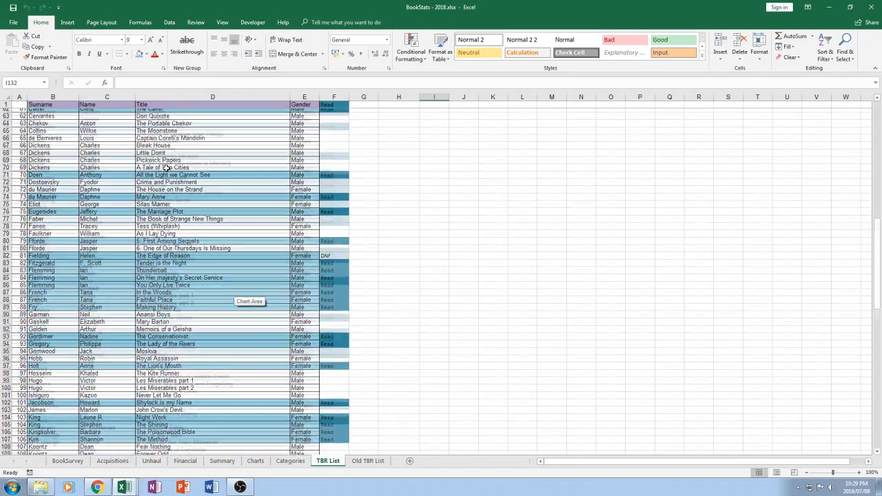
{"action": "scroll", "coordinate": [166, 169], "scroll_direction": "down", "scroll_amount": 12}
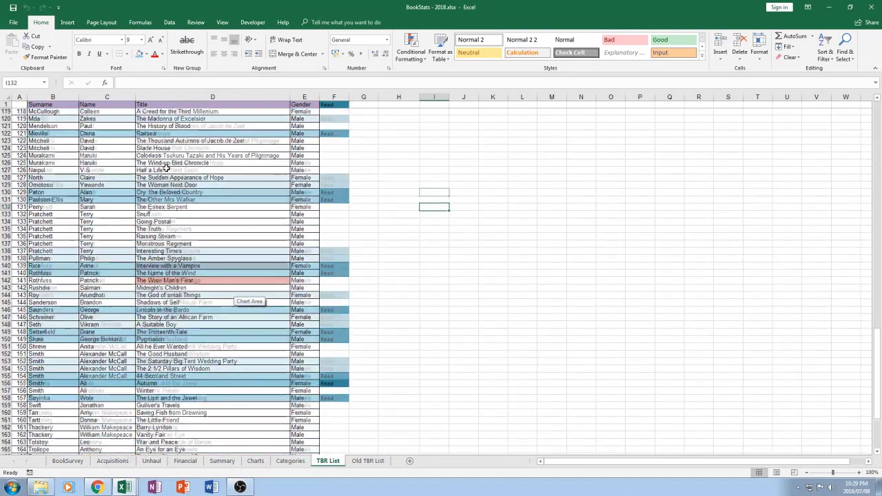
{"action": "left_click", "coordinate": [151, 258]}
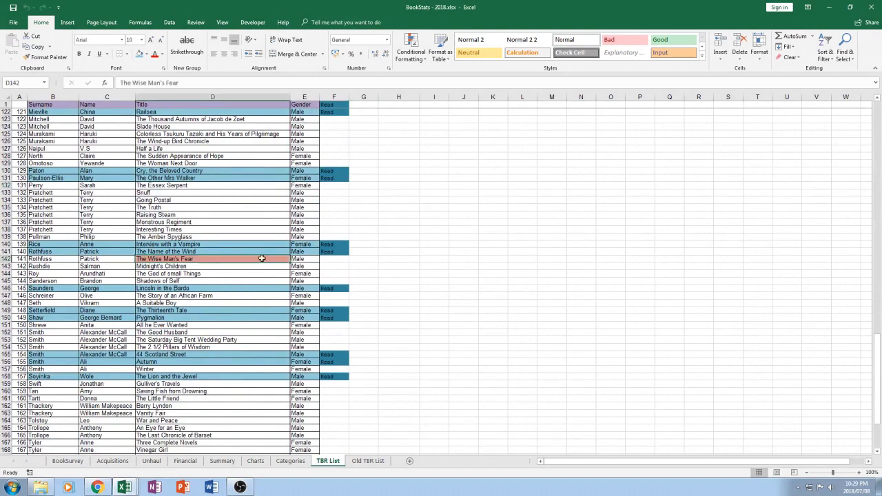
{"action": "scroll", "coordinate": [265, 257], "scroll_direction": "down", "scroll_amount": 3}
{"action": "scroll", "coordinate": [269, 256], "scroll_direction": "down", "scroll_amount": 4}
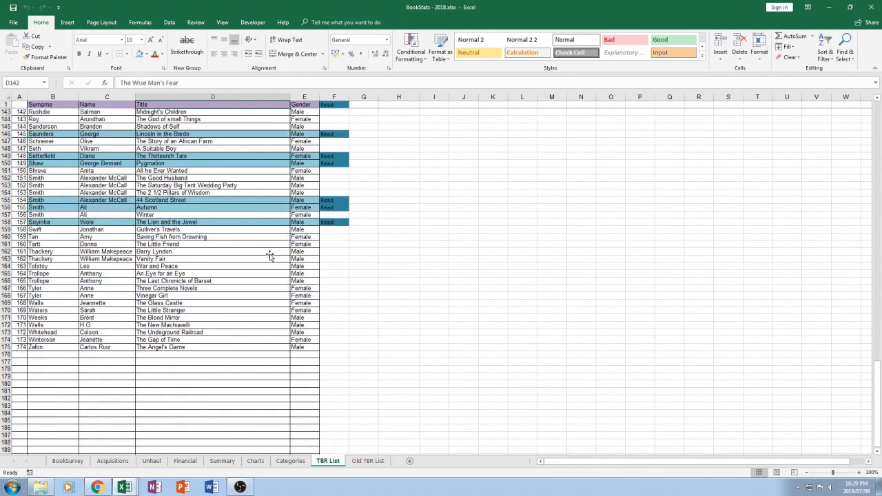
Review the Old TBR List sheet, its last title To the Lighthouse and the books-read pie chart
{"action": "left_click", "coordinate": [368, 460]}
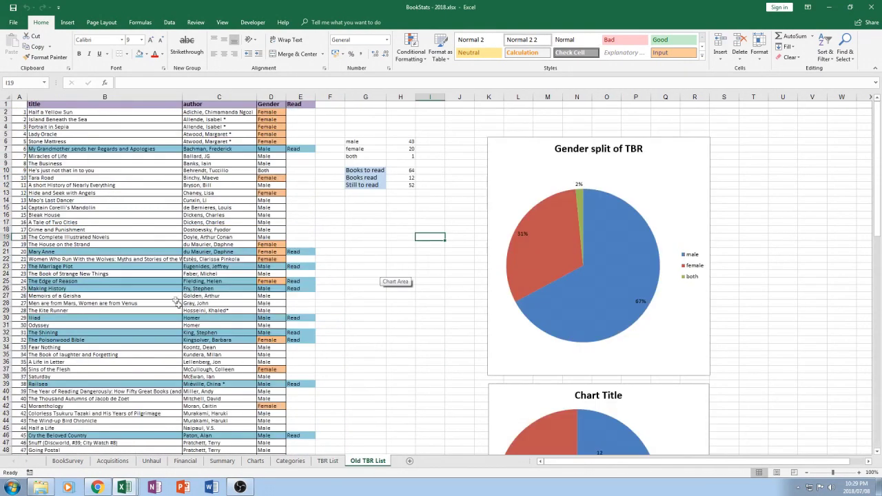
{"action": "scroll", "coordinate": [173, 297], "scroll_direction": "down", "scroll_amount": 1}
{"action": "scroll", "coordinate": [172, 297], "scroll_direction": "down", "scroll_amount": 10}
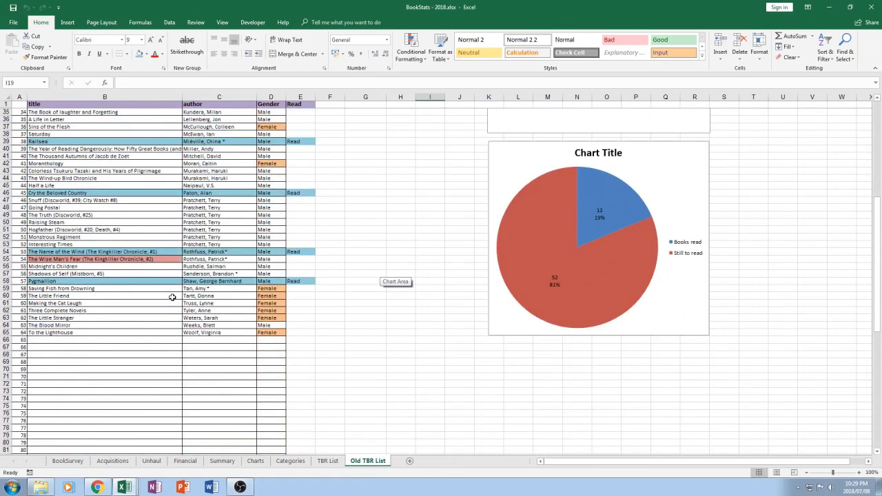
{"action": "scroll", "coordinate": [172, 297], "scroll_direction": "up", "scroll_amount": 1}
{"action": "left_click", "coordinate": [37, 334]}
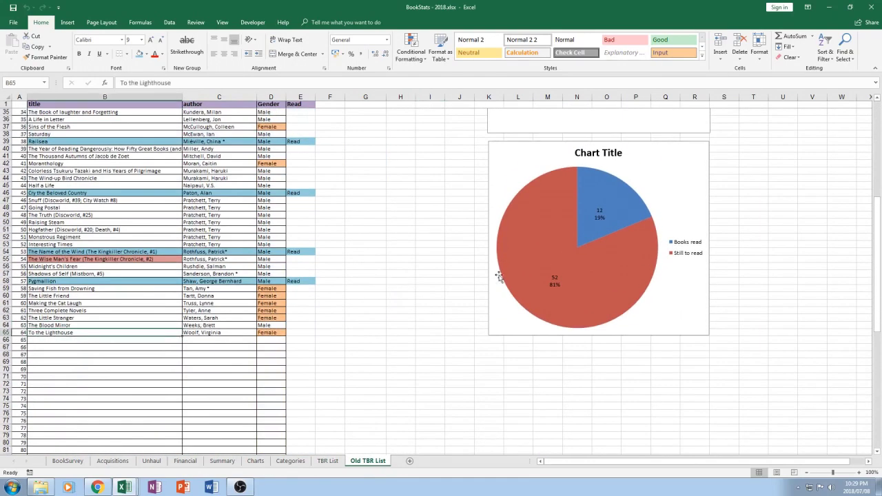
{"action": "left_click", "coordinate": [543, 266]}
{"action": "scroll", "coordinate": [327, 324], "scroll_direction": "up", "scroll_amount": 11}
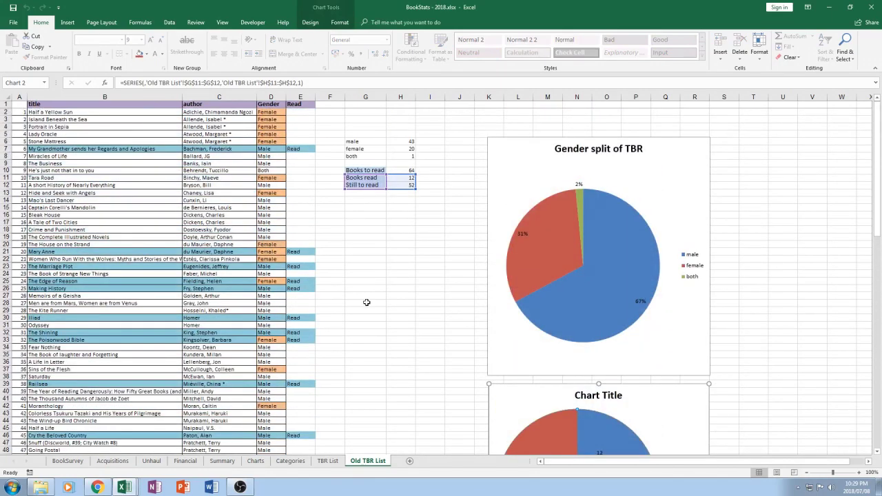
{"action": "left_click", "coordinate": [369, 302]}
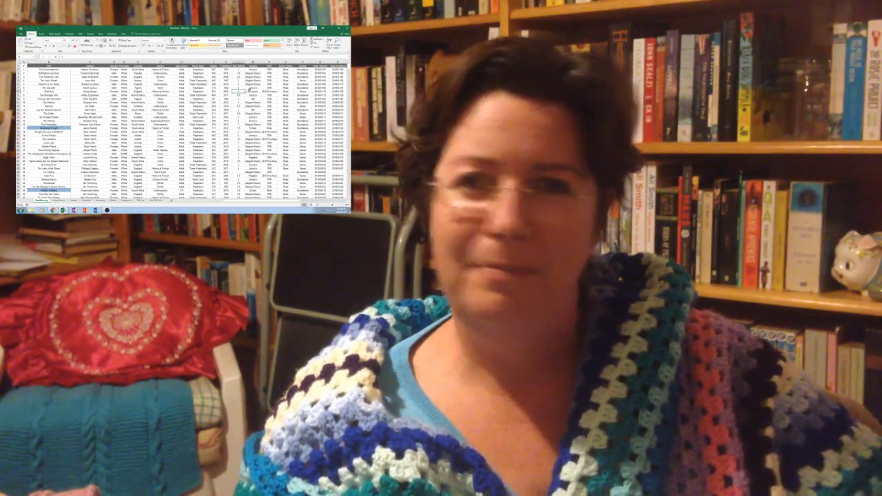
{"action": "left_click", "coordinate": [172, 43]}
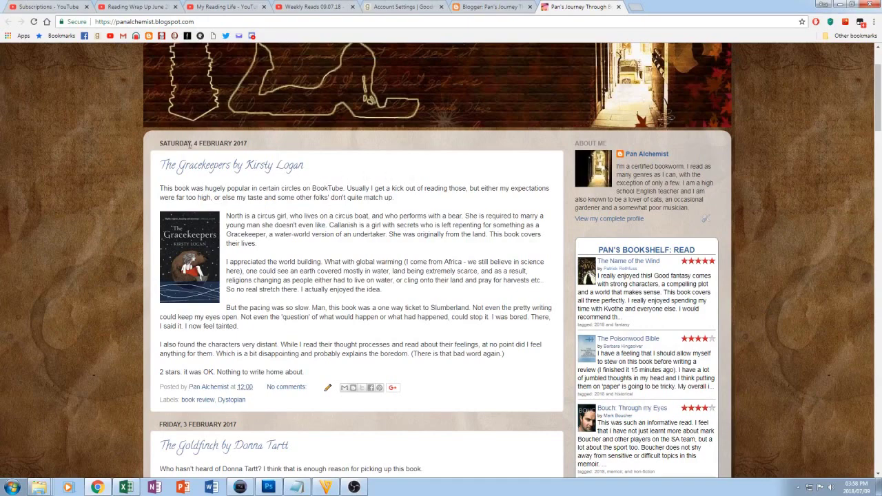
Scroll through the blog's February 2017 reviews down to the Blog Archive
{"action": "left_click_drag", "start_coordinate": [198, 143], "coordinate": [242, 143]}
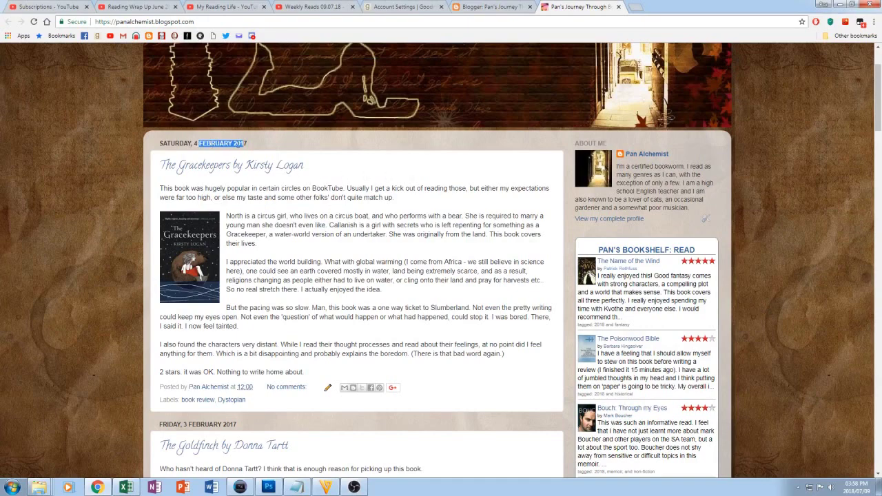
{"action": "left_click", "coordinate": [99, 209]}
{"action": "scroll", "coordinate": [122, 193], "scroll_direction": "down", "scroll_amount": 3}
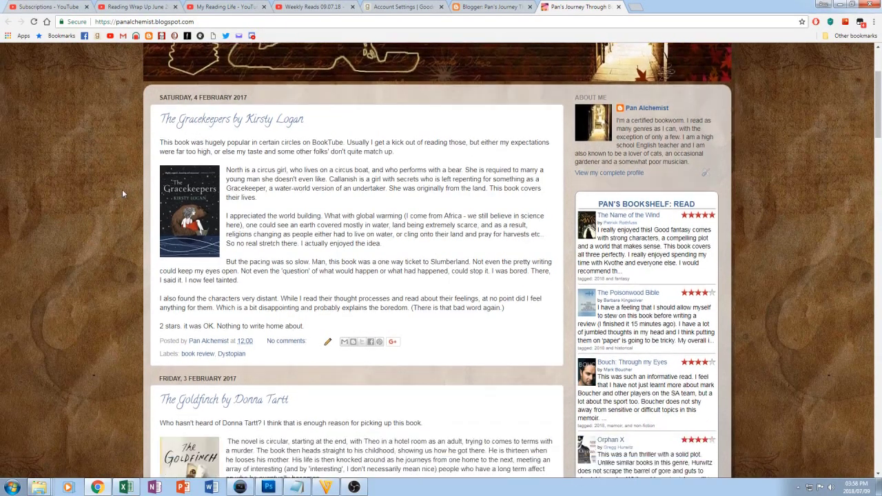
{"action": "scroll", "coordinate": [122, 194], "scroll_direction": "down", "scroll_amount": 8}
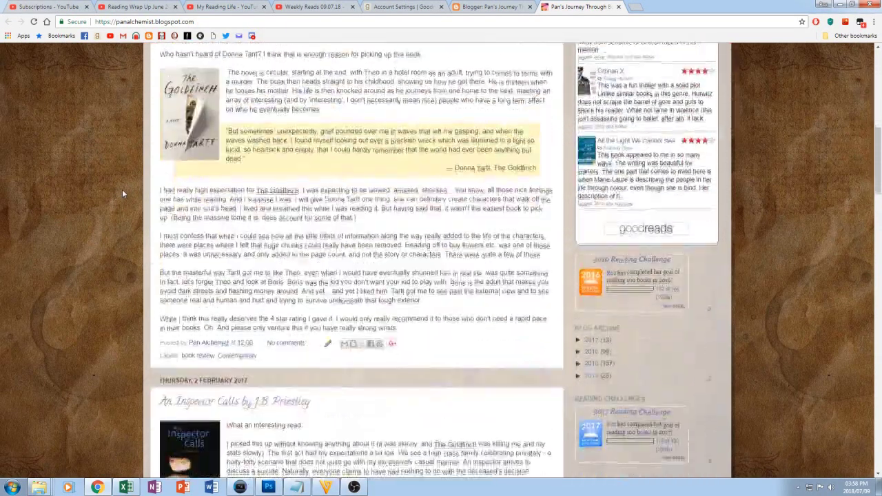
{"action": "scroll", "coordinate": [122, 193], "scroll_direction": "down", "scroll_amount": 5}
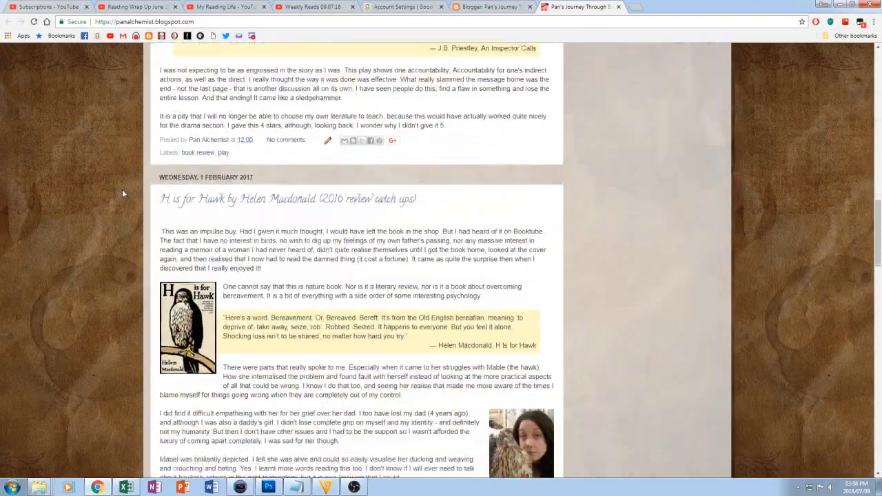
{"action": "scroll", "coordinate": [122, 193], "scroll_direction": "down", "scroll_amount": 4}
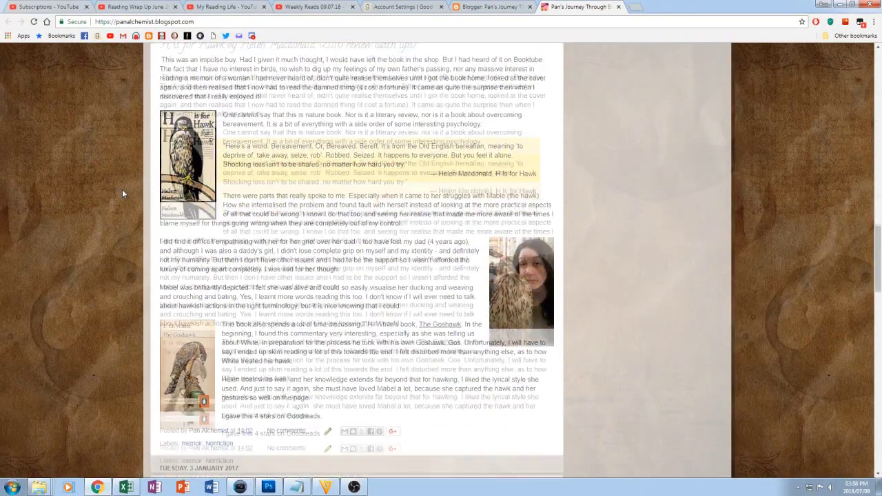
{"action": "scroll", "coordinate": [122, 193], "scroll_direction": "down", "scroll_amount": 5}
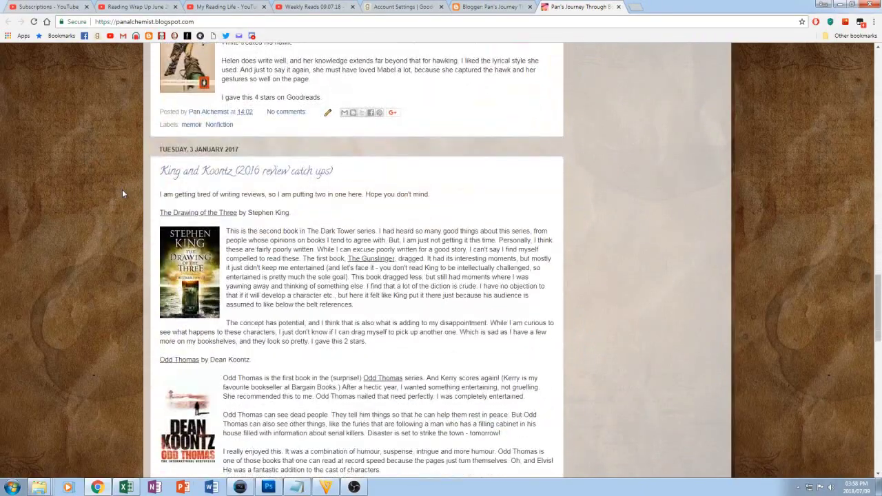
{"action": "scroll", "coordinate": [122, 194], "scroll_direction": "down", "scroll_amount": 6}
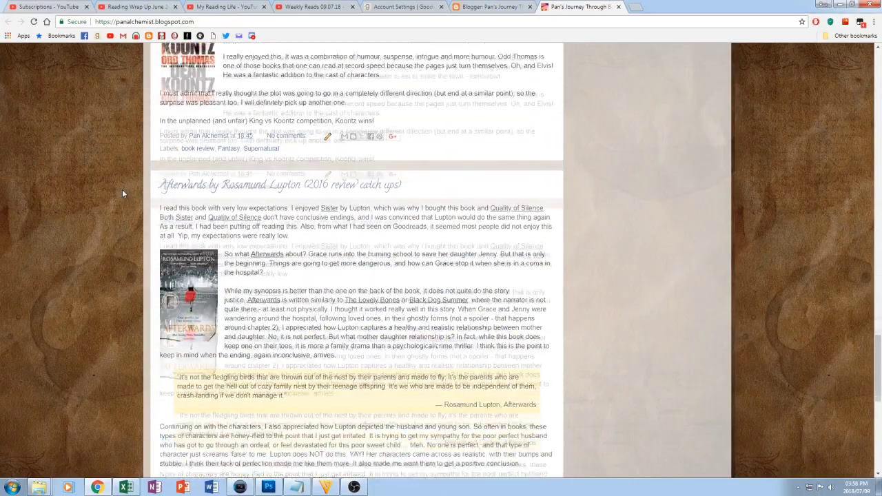
{"action": "scroll", "coordinate": [122, 194], "scroll_direction": "down", "scroll_amount": 3}
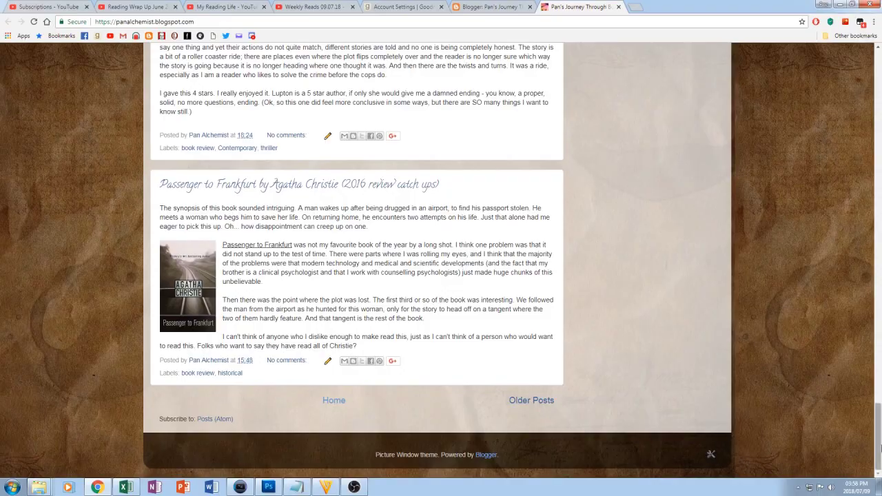
{"action": "left_click_drag", "start_coordinate": [879, 441], "coordinate": [879, 177]}
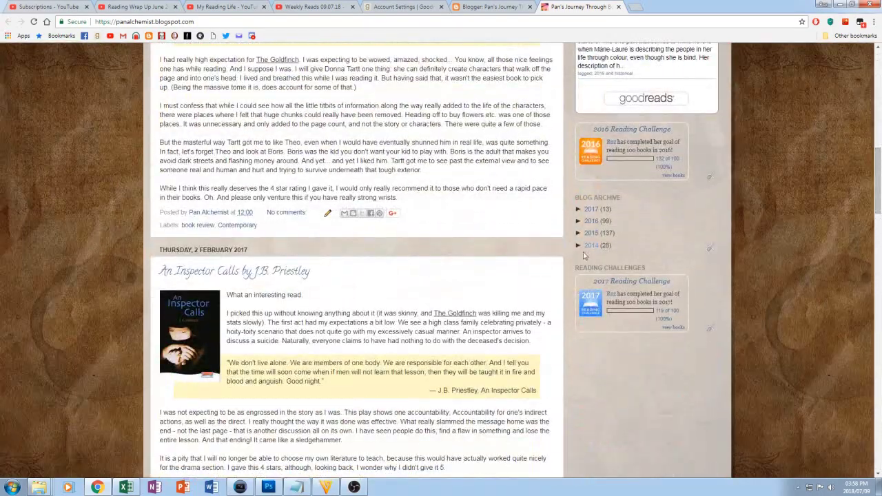
Open the blog's 2014 archive, then go to Blogger's All posts list
{"action": "left_click", "coordinate": [590, 246]}
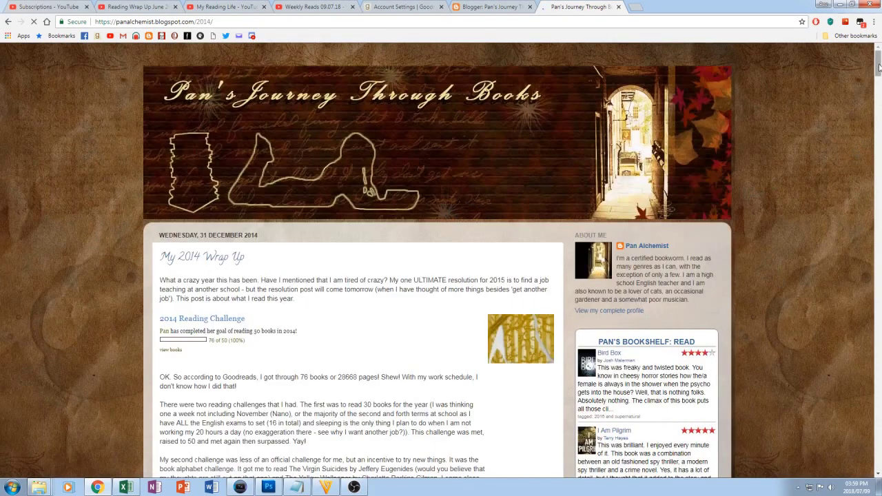
{"action": "left_click_drag", "start_coordinate": [879, 65], "coordinate": [877, 112]}
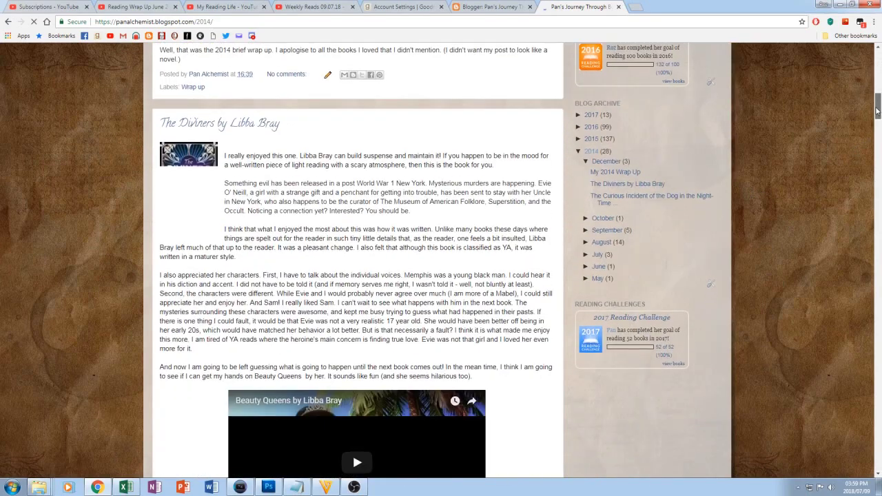
{"action": "left_click", "coordinate": [474, 8]}
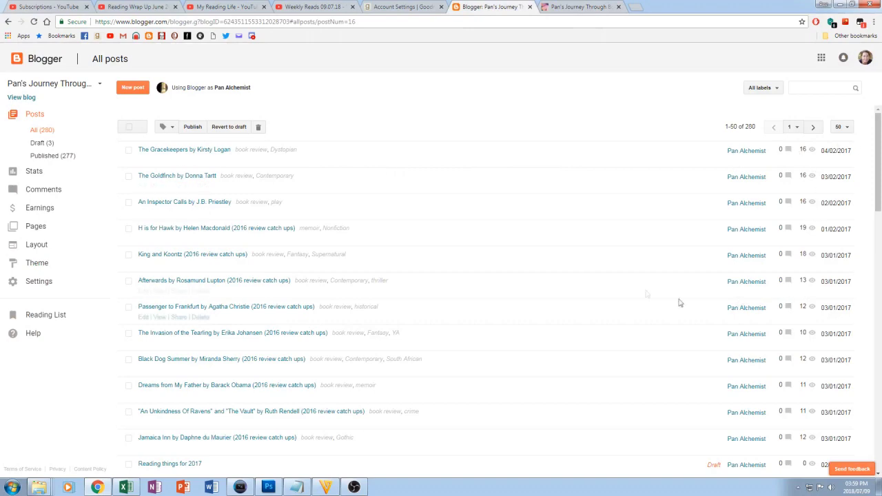
{"action": "scroll", "coordinate": [611, 273], "scroll_direction": "down", "scroll_amount": 2}
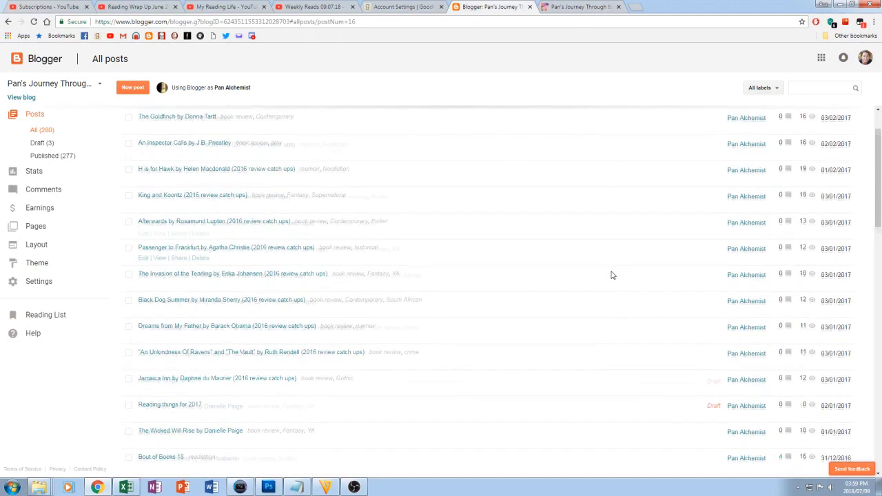
{"action": "scroll", "coordinate": [610, 275], "scroll_direction": "down", "scroll_amount": 4}
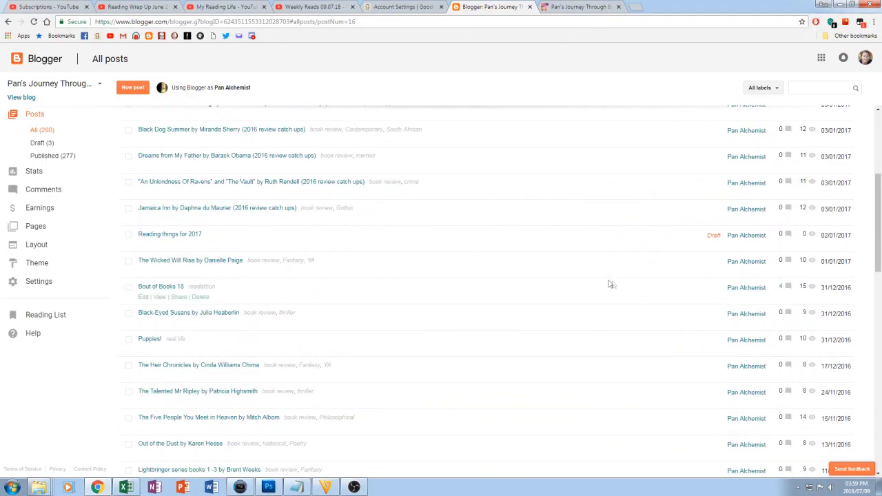
{"action": "scroll", "coordinate": [782, 294], "scroll_direction": "down", "scroll_amount": 2}
{"action": "scroll", "coordinate": [781, 294], "scroll_direction": "down", "scroll_amount": 6}
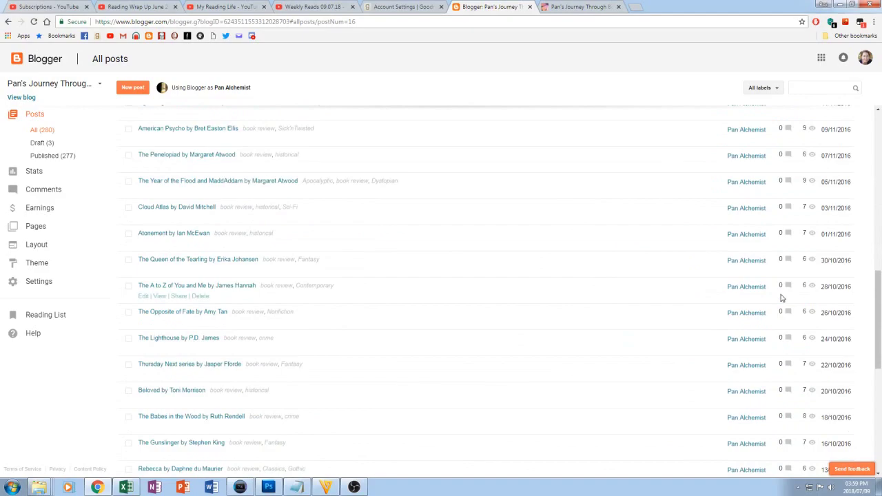
{"action": "scroll", "coordinate": [781, 297], "scroll_direction": "up", "scroll_amount": 3}
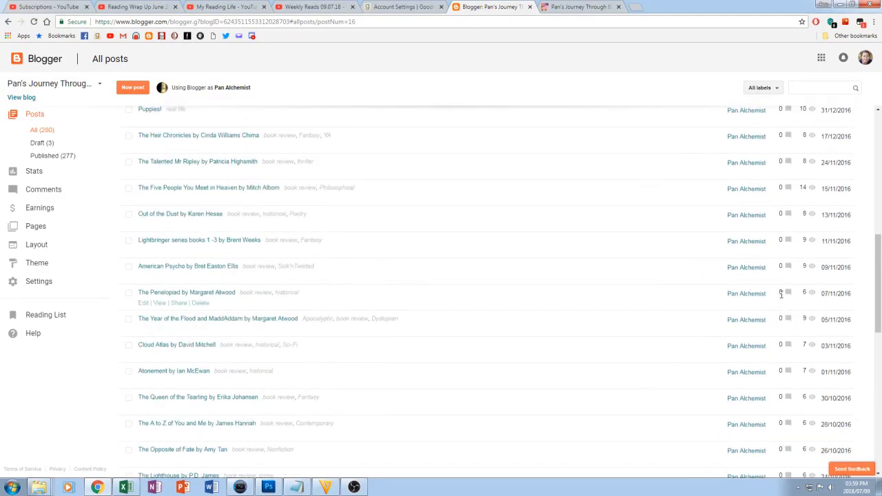
{"action": "scroll", "coordinate": [781, 294], "scroll_direction": "down", "scroll_amount": 1}
{"action": "scroll", "coordinate": [781, 294], "scroll_direction": "down", "scroll_amount": 5}
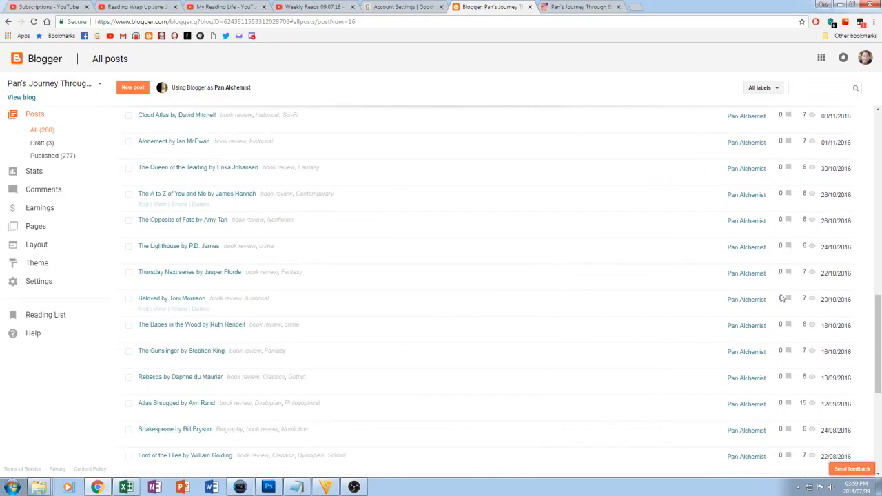
{"action": "scroll", "coordinate": [781, 296], "scroll_direction": "down", "scroll_amount": 4}
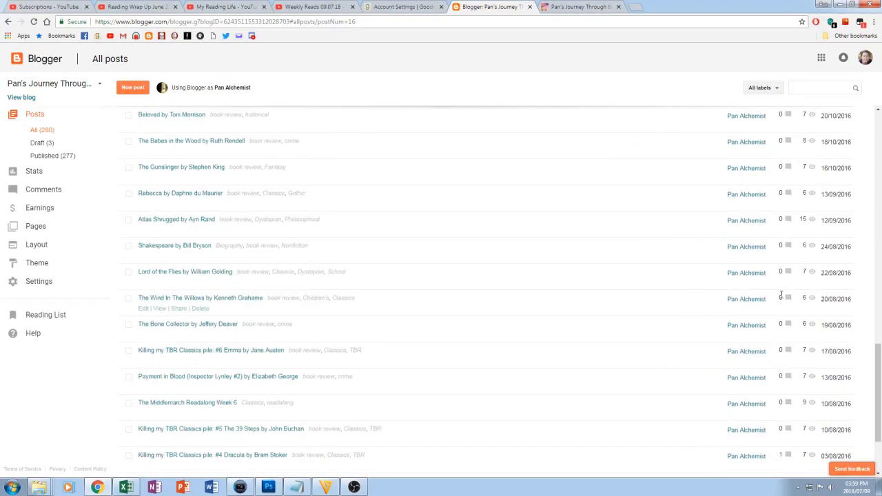
{"action": "scroll", "coordinate": [782, 295], "scroll_direction": "up", "scroll_amount": 3}
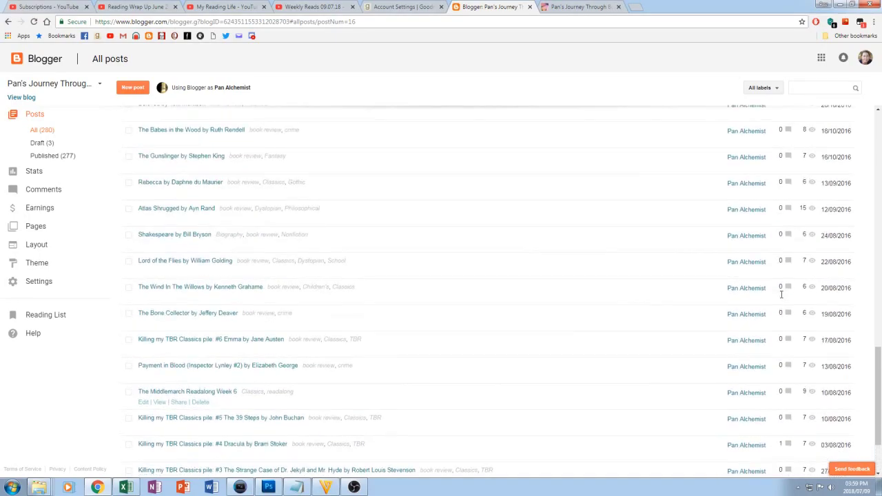
{"action": "scroll", "coordinate": [782, 298], "scroll_direction": "up", "scroll_amount": 6}
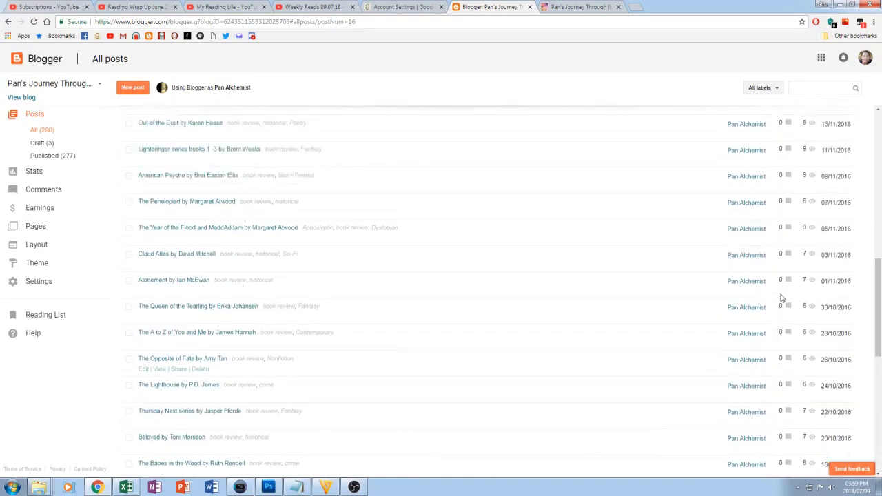
{"action": "scroll", "coordinate": [781, 298], "scroll_direction": "up", "scroll_amount": 3}
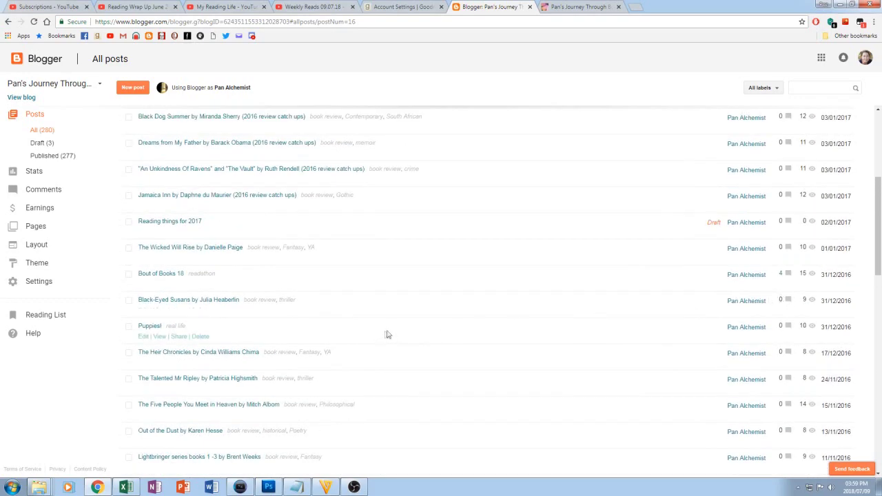
{"action": "scroll", "coordinate": [490, 314], "scroll_direction": "up", "scroll_amount": 4}
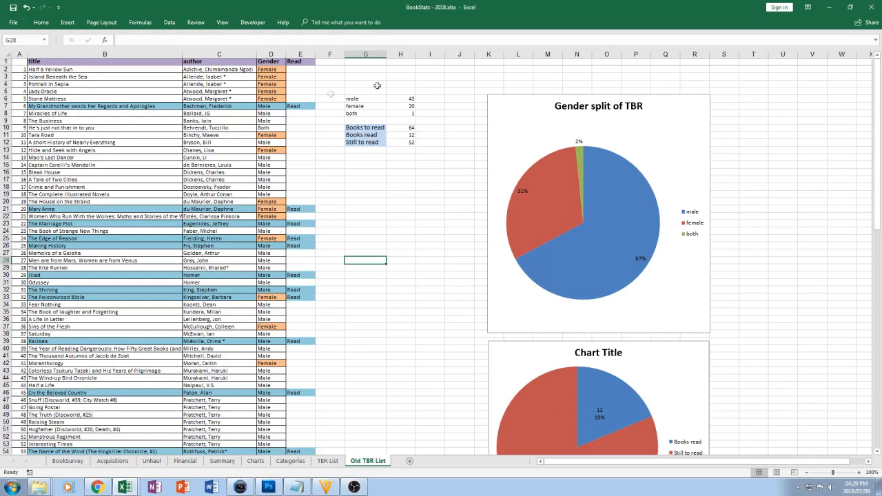
Review the current TBR List sheet, then switch to the My Complete Library 02.xlsm workbook
{"action": "scroll", "coordinate": [226, 315], "scroll_direction": "down", "scroll_amount": 4}
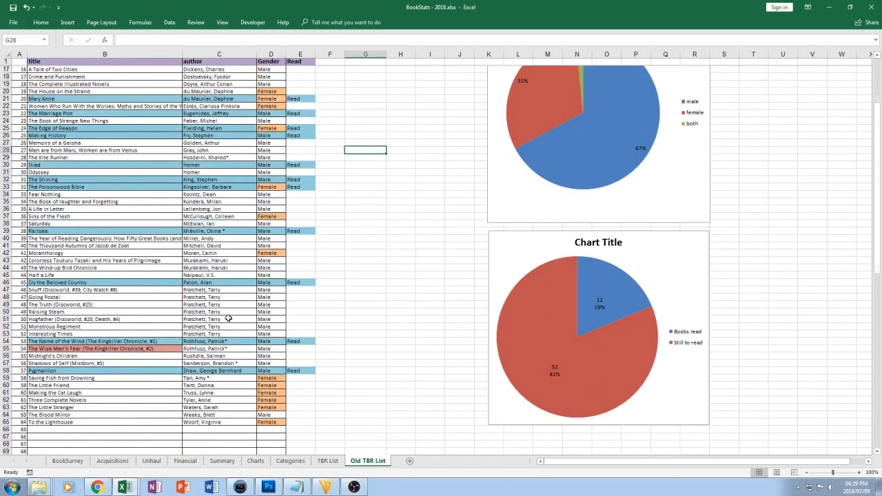
{"action": "scroll", "coordinate": [228, 319], "scroll_direction": "up", "scroll_amount": 4}
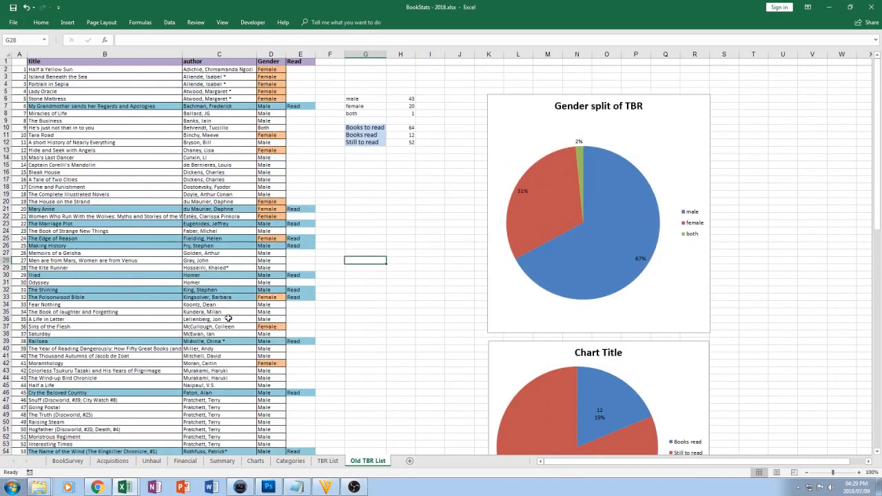
{"action": "left_click", "coordinate": [328, 461]}
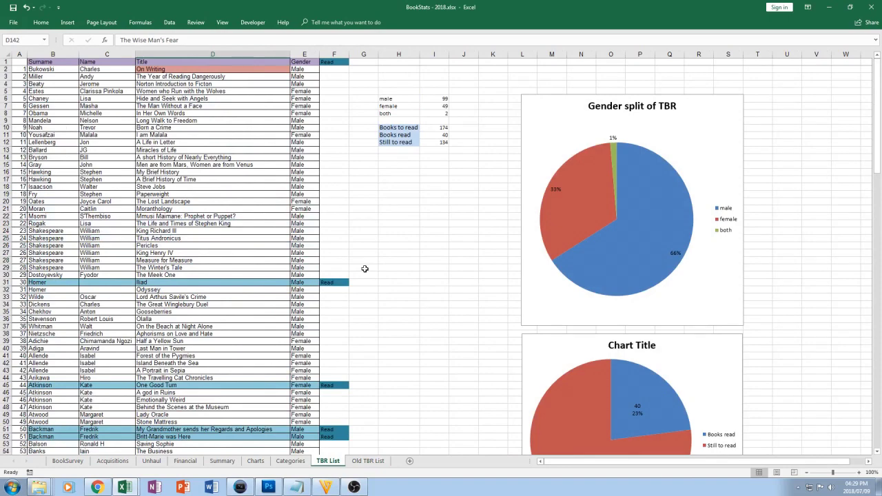
{"action": "scroll", "coordinate": [364, 268], "scroll_direction": "down", "scroll_amount": 10}
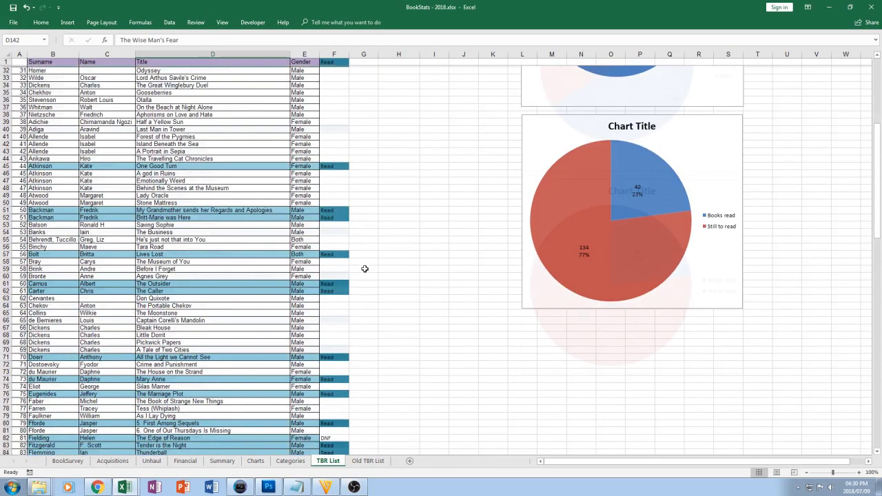
{"action": "scroll", "coordinate": [365, 268], "scroll_direction": "up", "scroll_amount": 7}
{"action": "mouse_move", "coordinate": [124, 487]}
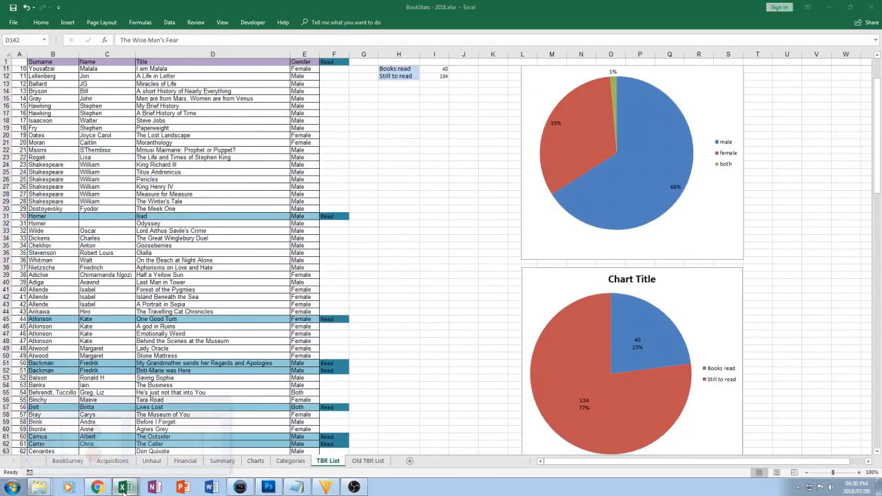
{"action": "left_click", "coordinate": [156, 434]}
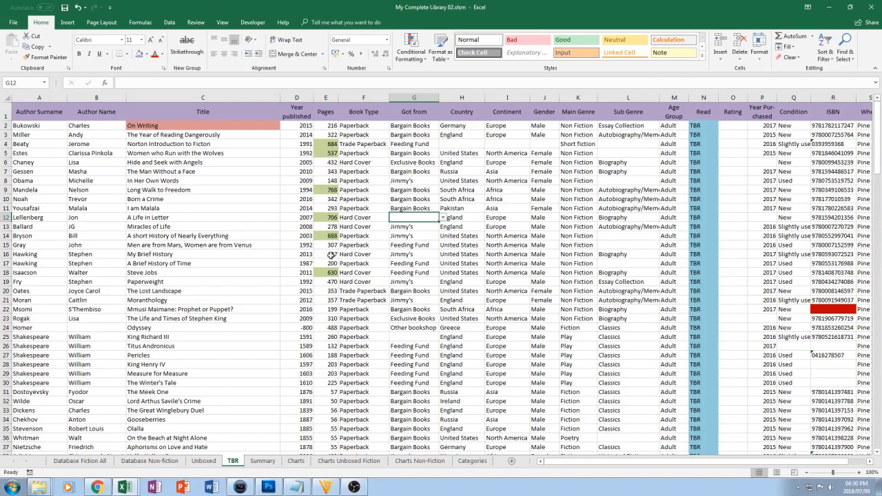
{"action": "scroll", "coordinate": [330, 255], "scroll_direction": "down", "scroll_amount": 10}
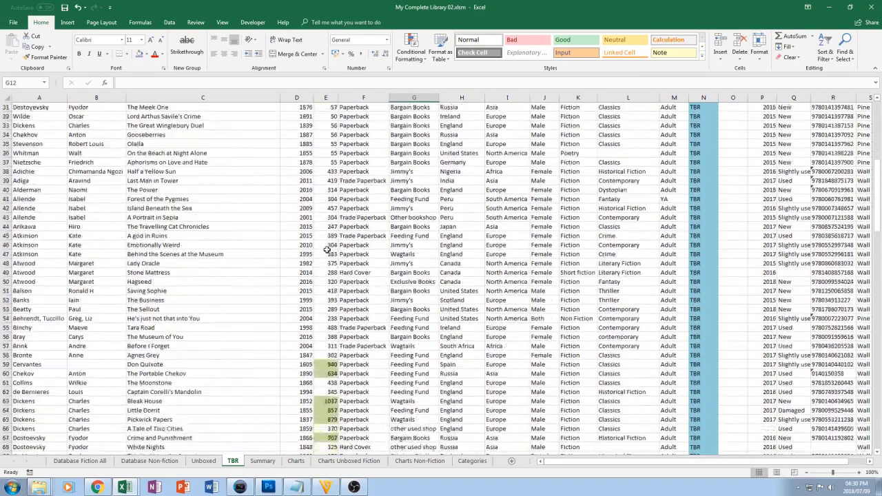
{"action": "scroll", "coordinate": [328, 249], "scroll_direction": "down", "scroll_amount": 7}
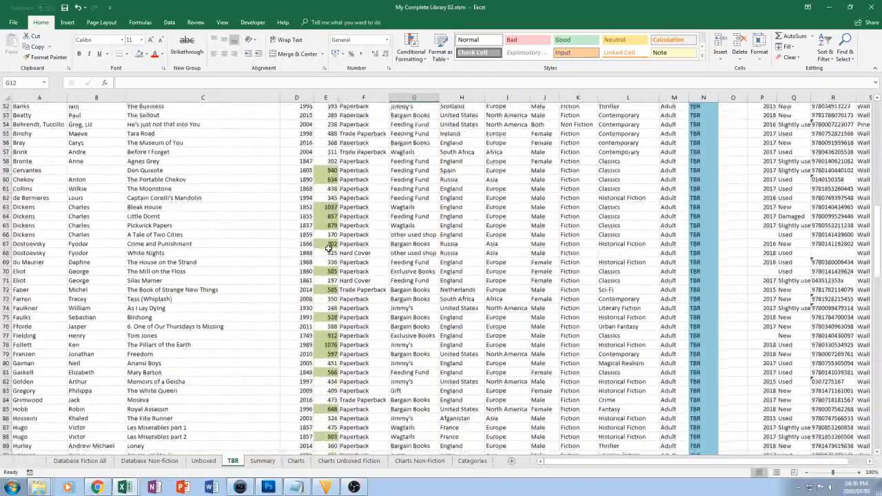
{"action": "scroll", "coordinate": [329, 248], "scroll_direction": "down", "scroll_amount": 7}
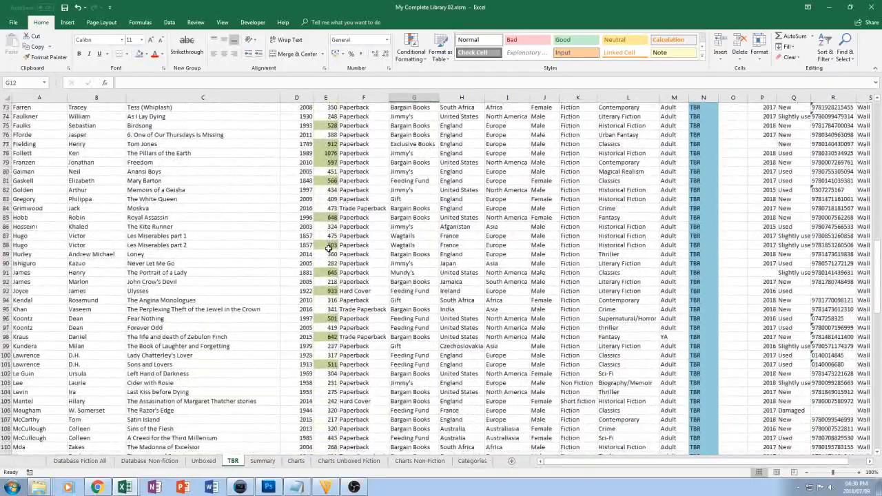
{"action": "scroll", "coordinate": [329, 248], "scroll_direction": "down", "scroll_amount": 5}
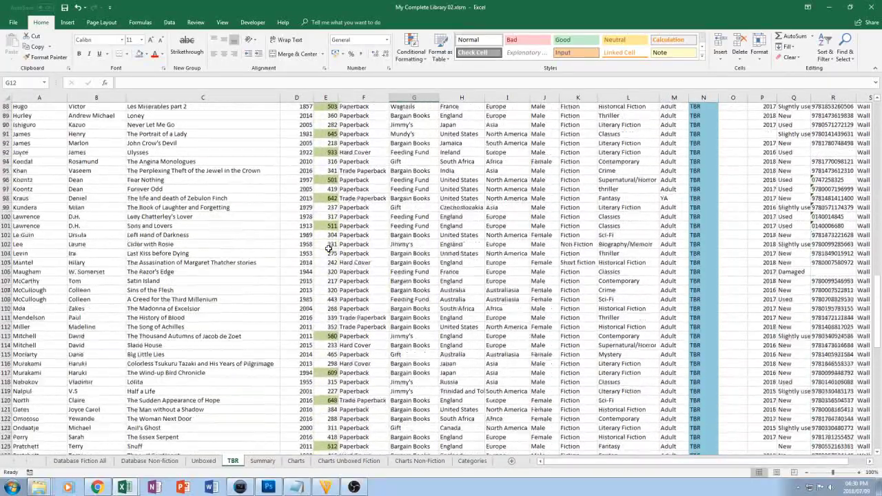
{"action": "scroll", "coordinate": [329, 249], "scroll_direction": "down", "scroll_amount": 5}
{"action": "scroll", "coordinate": [329, 249], "scroll_direction": "down", "scroll_amount": 7}
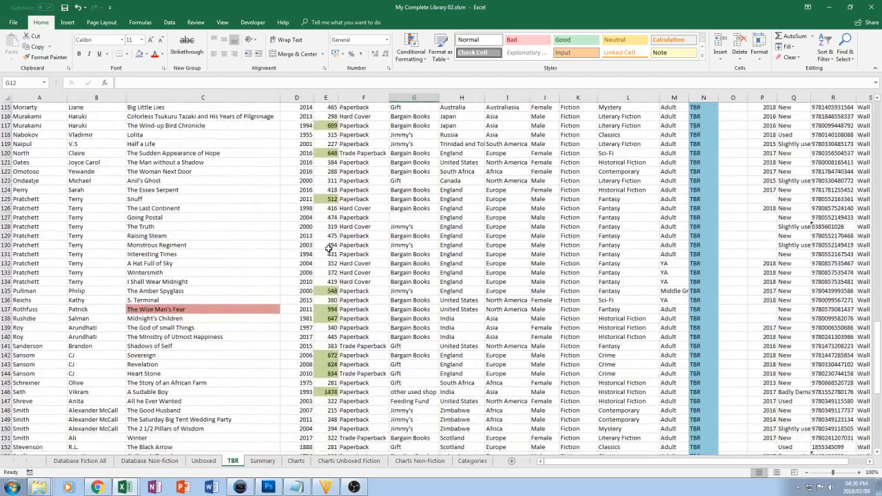
{"action": "scroll", "coordinate": [329, 248], "scroll_direction": "down", "scroll_amount": 3}
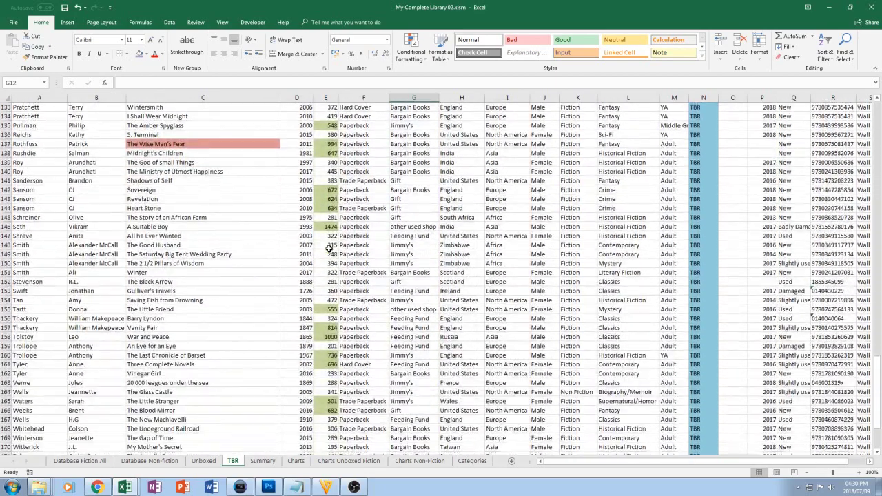
{"action": "scroll", "coordinate": [329, 249], "scroll_direction": "down", "scroll_amount": 2}
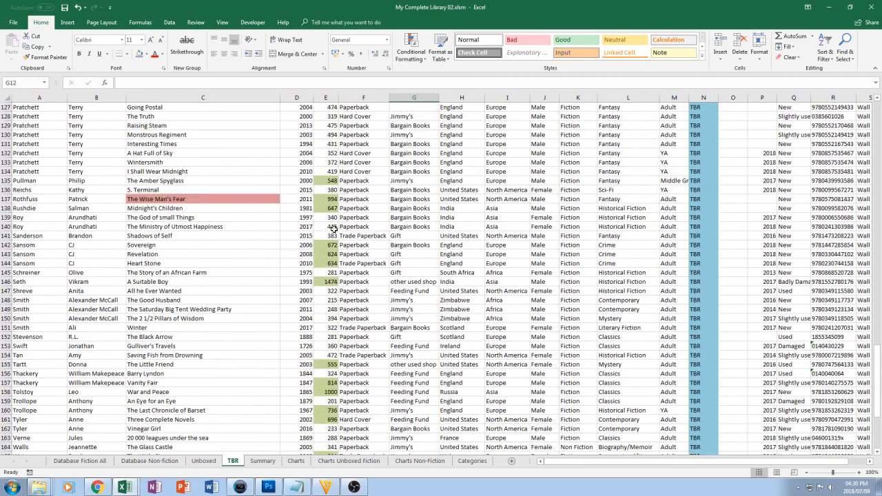
{"action": "scroll", "coordinate": [336, 227], "scroll_direction": "up", "scroll_amount": 15}
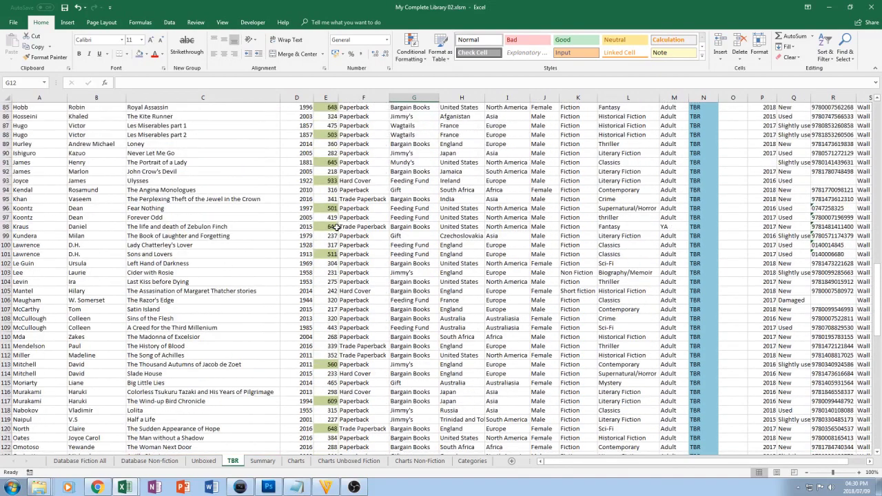
{"action": "scroll", "coordinate": [336, 227], "scroll_direction": "up", "scroll_amount": 9}
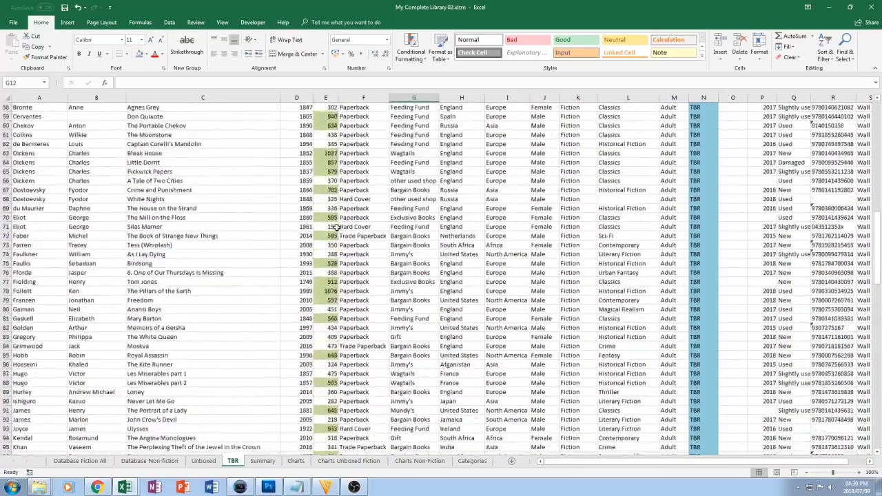
{"action": "scroll", "coordinate": [336, 227], "scroll_direction": "up", "scroll_amount": 10}
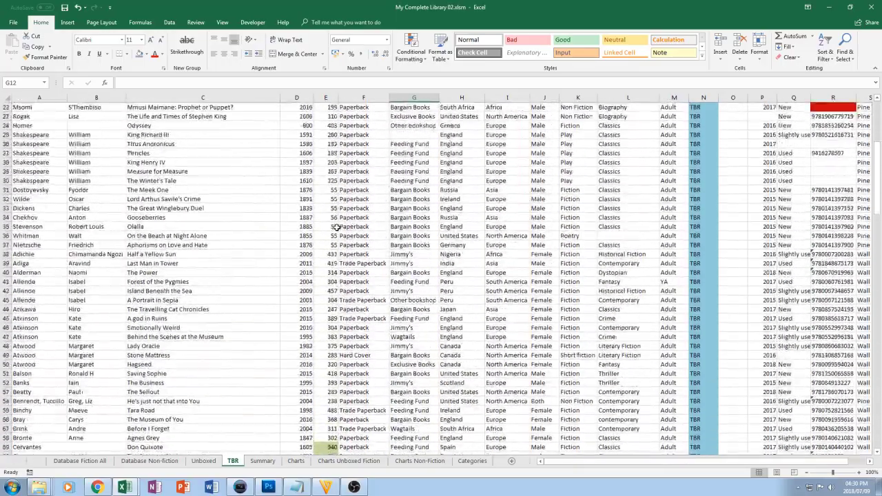
{"action": "scroll", "coordinate": [336, 226], "scroll_direction": "up", "scroll_amount": 6}
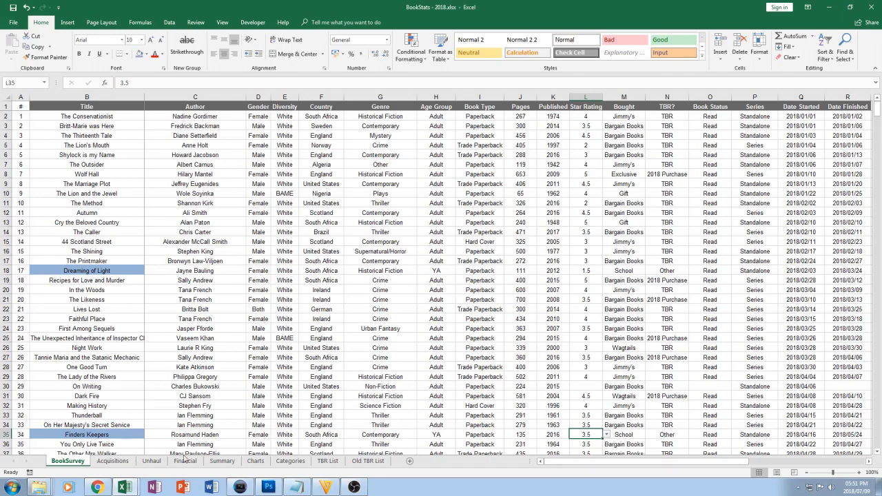
View the 2018 Reading Statistics summary sheet, then the Categories sheet of lookup lists
{"action": "left_click", "coordinate": [222, 461]}
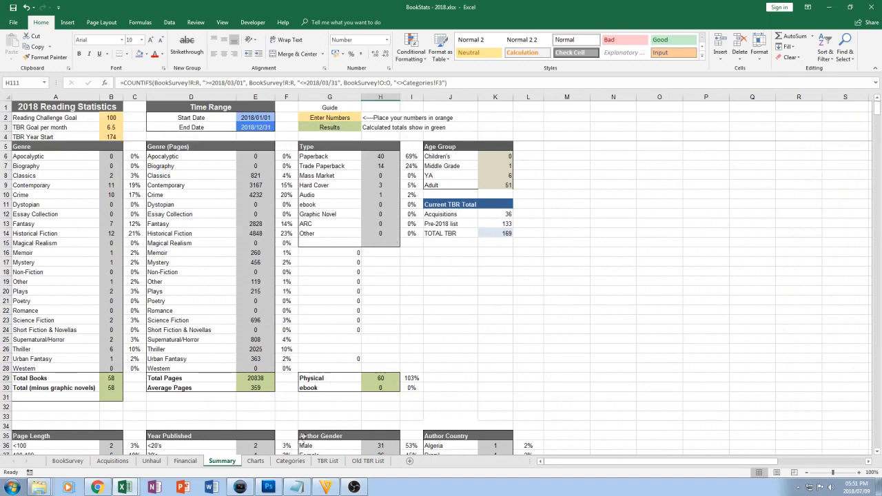
{"action": "left_click", "coordinate": [290, 461]}
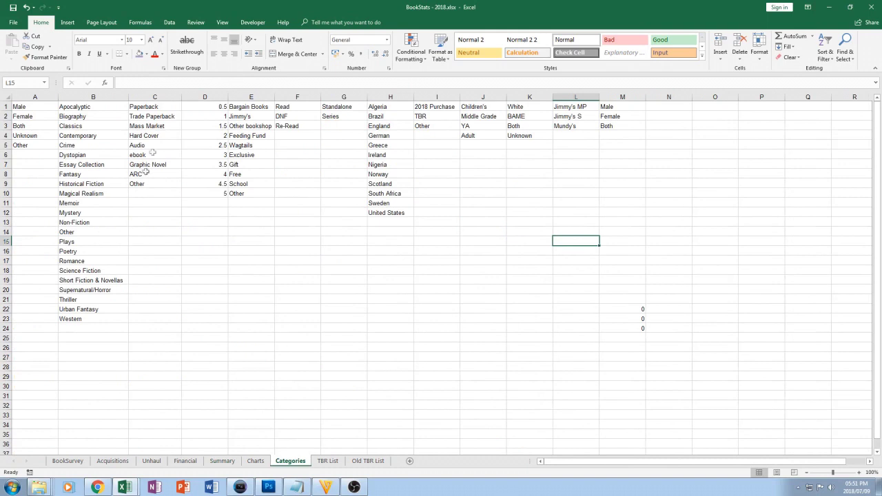